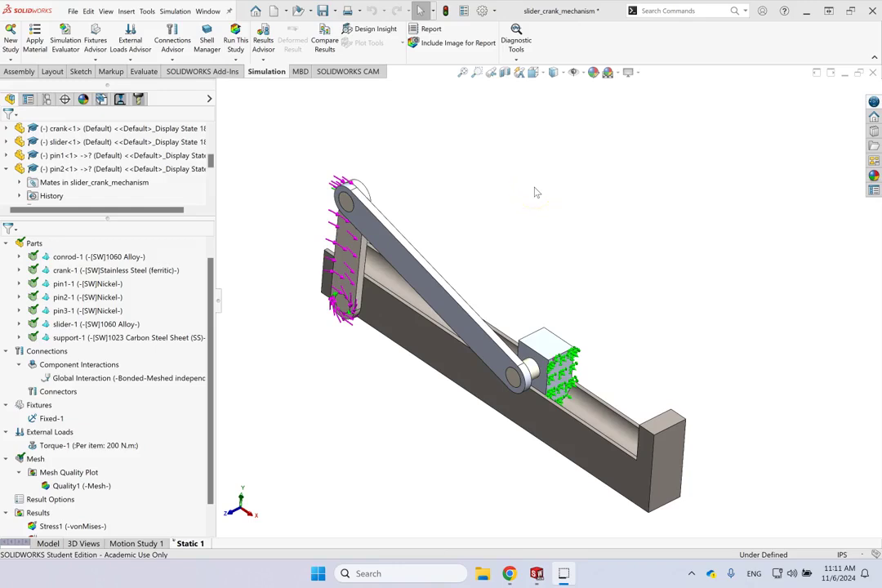
Run the Static 1 study of the slider-crank assembly
click(554, 361)
click(235, 41)
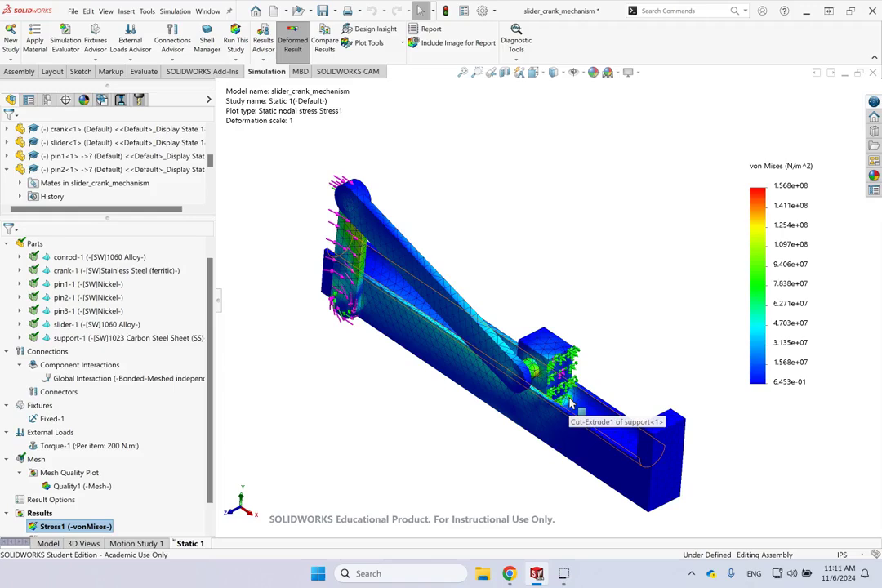
Examine the von Mises stress distribution on the crank, connecting rod, pin joints, slider and support
scroll(408, 271, down, 3)
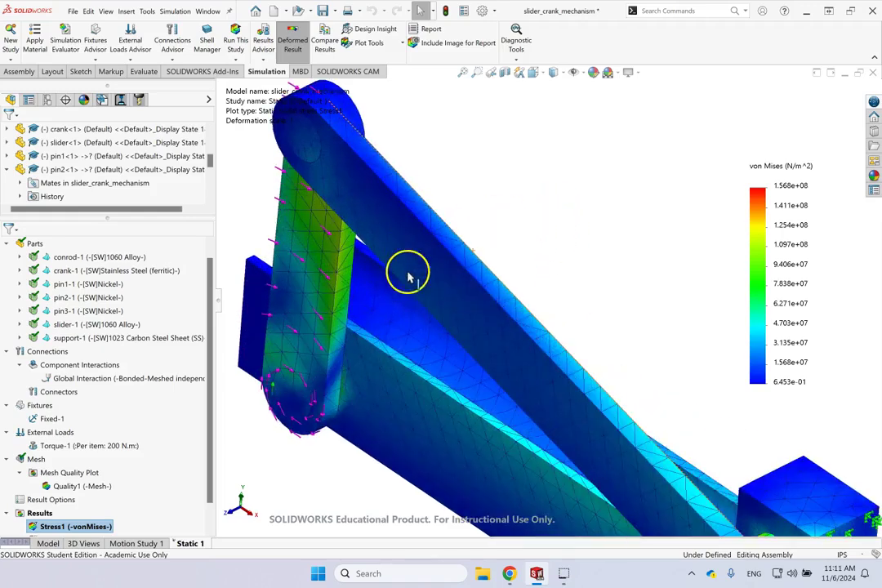
scroll(409, 280, up, 5)
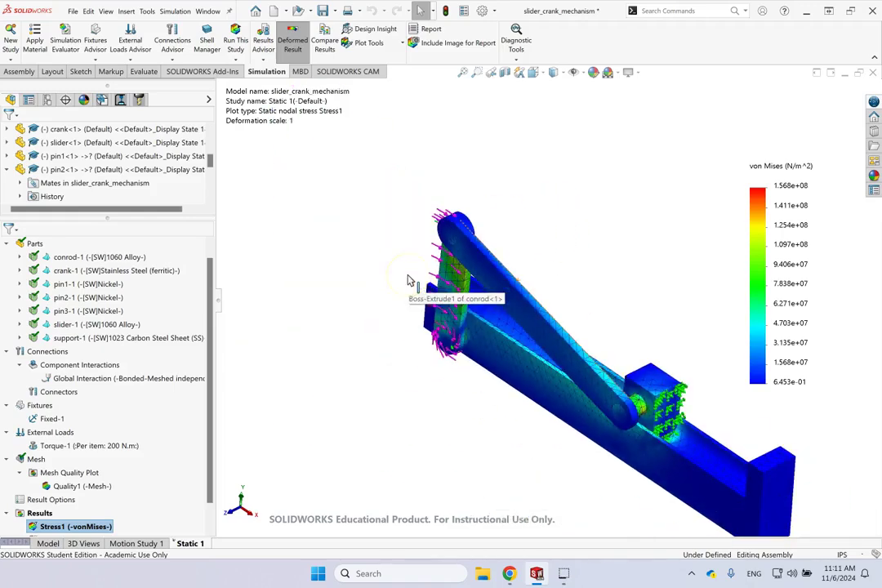
right_click(795, 245)
click(520, 184)
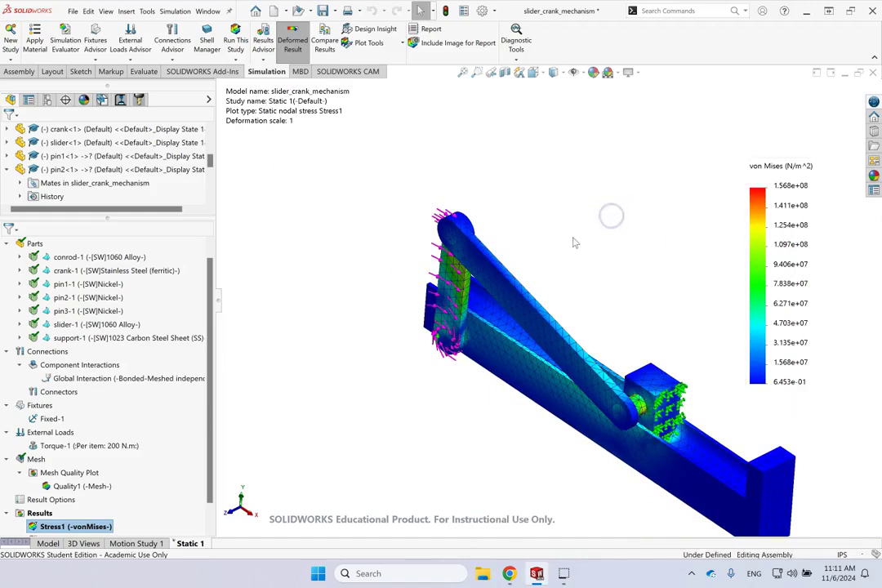
scroll(480, 324, down, 2)
scroll(392, 155, down, 4)
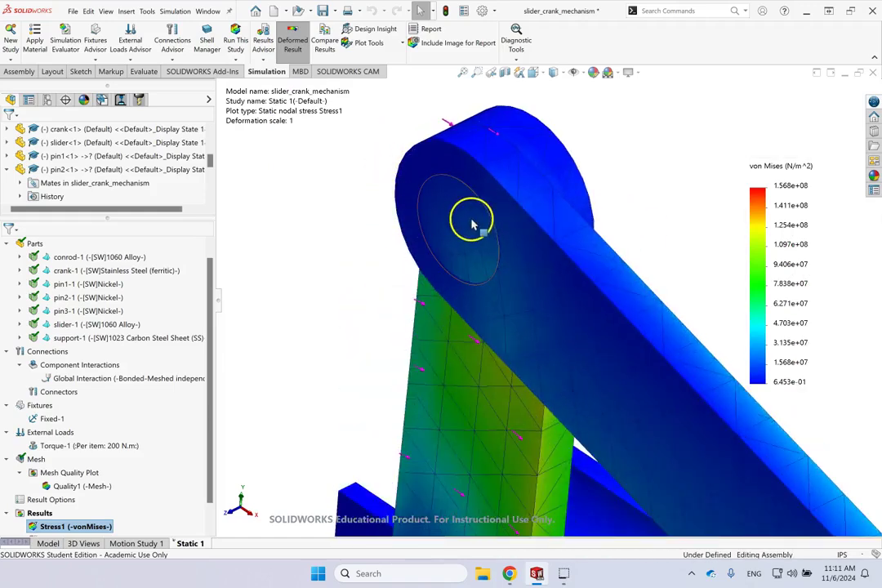
scroll(468, 224, up, 5)
scroll(498, 384, down, 6)
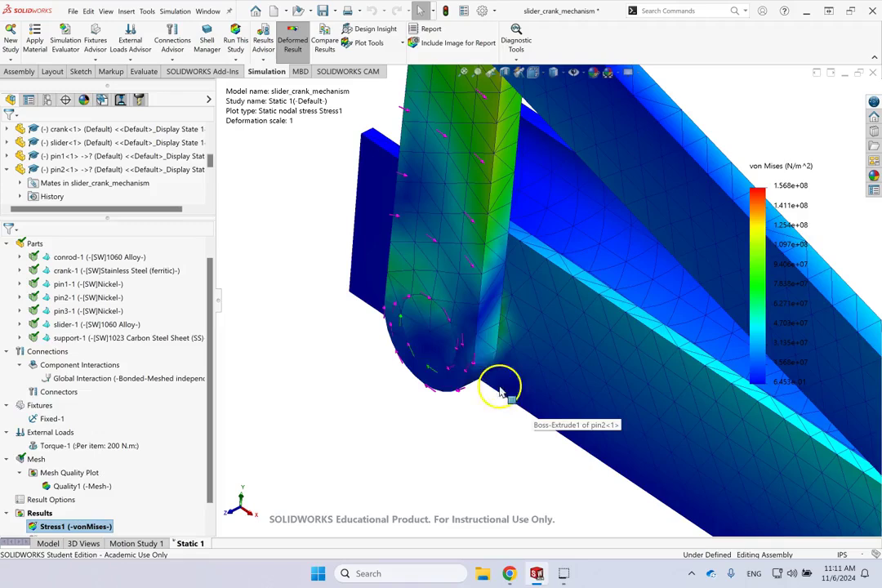
scroll(490, 260, up, 5)
scroll(709, 370, down, 2)
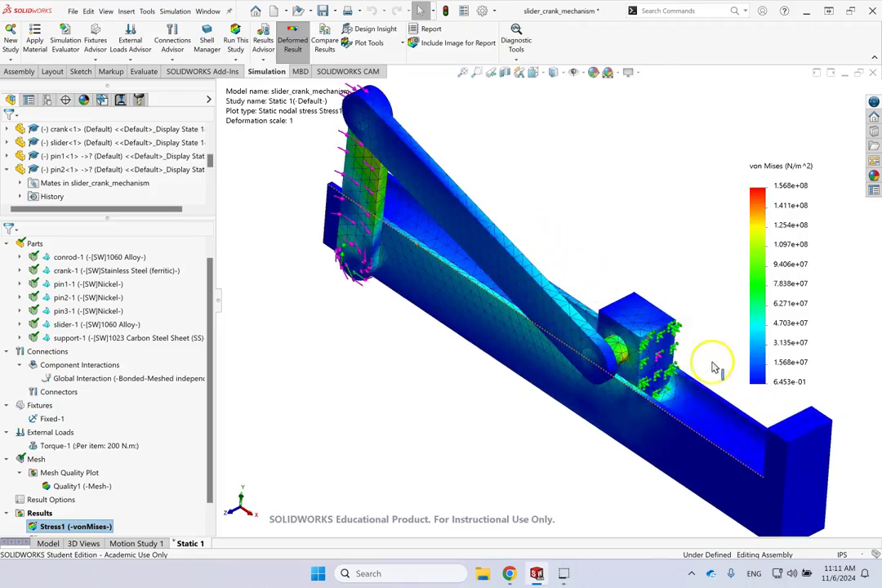
scroll(637, 339, down, 2)
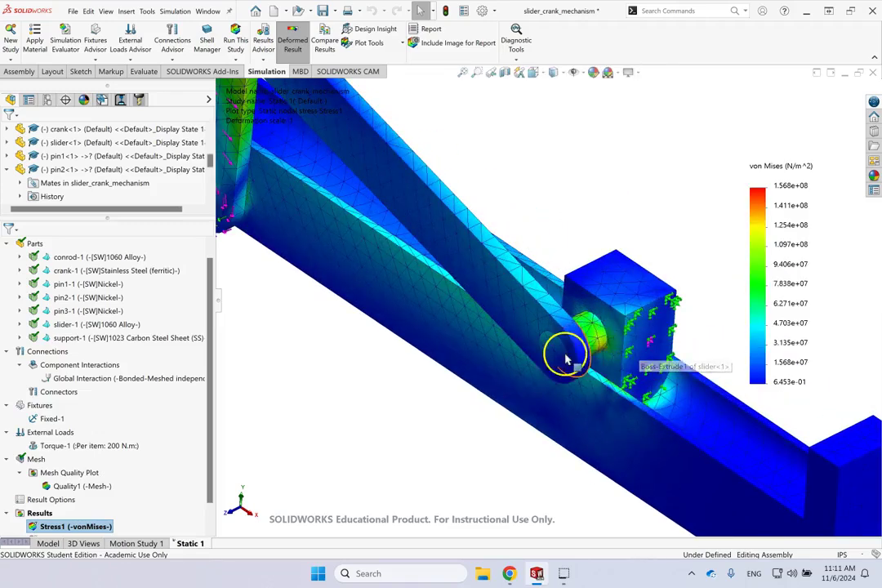
scroll(605, 335, up, 5)
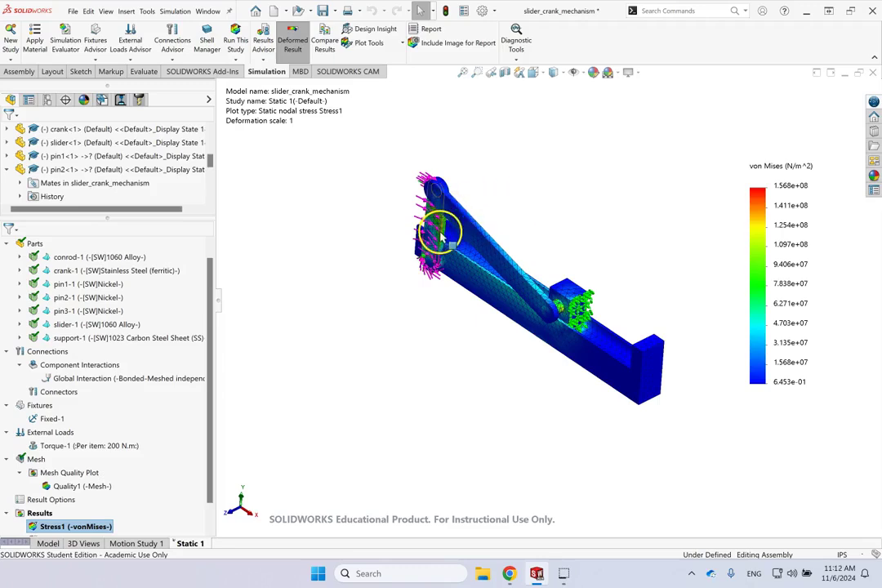
scroll(447, 207, down, 2)
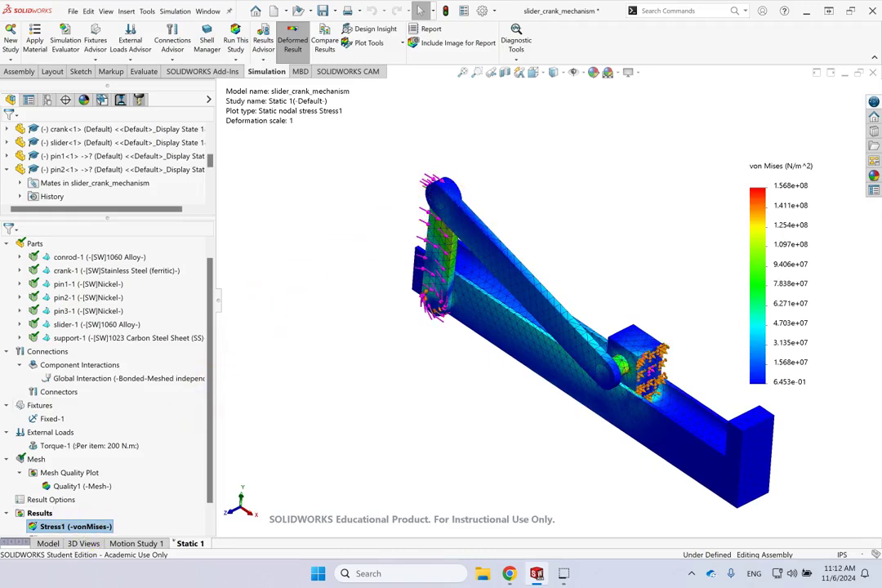
click(426, 196)
click(360, 212)
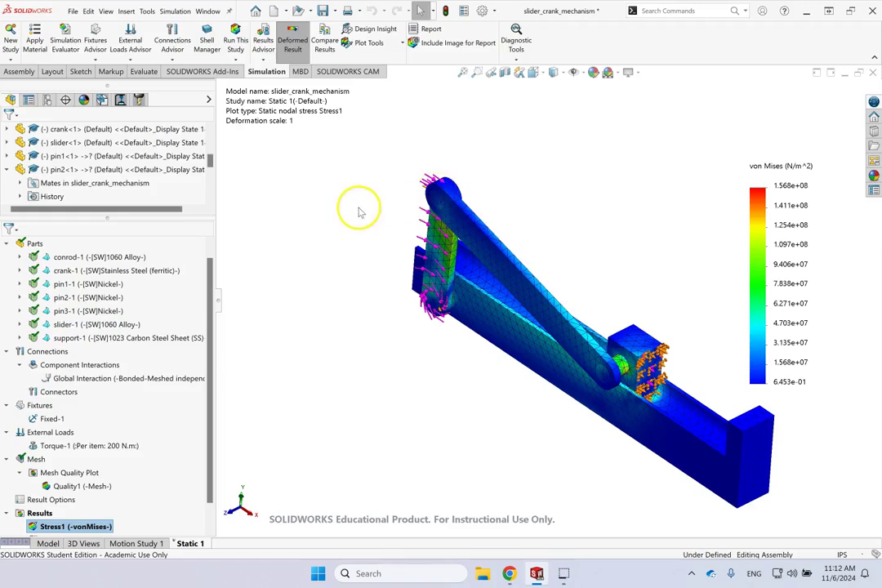
scroll(500, 235, down, 3)
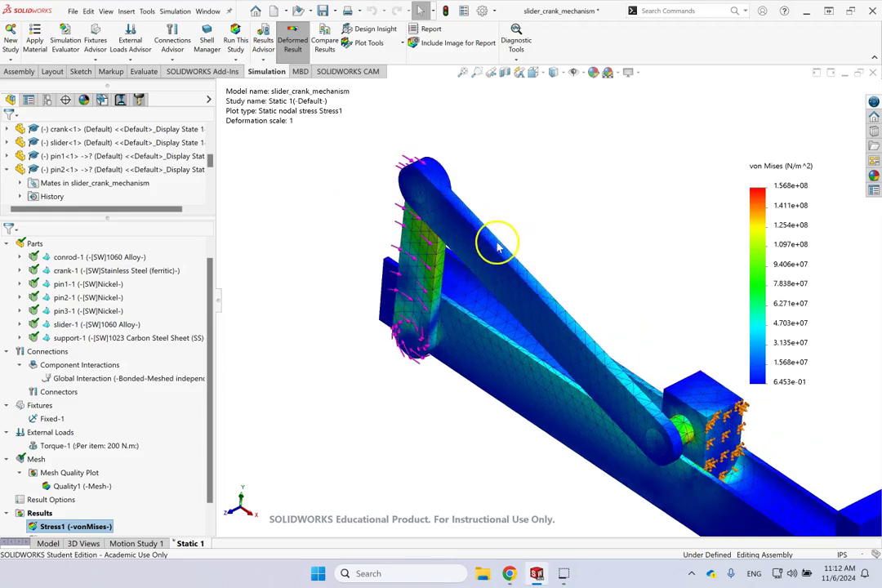
click(437, 196)
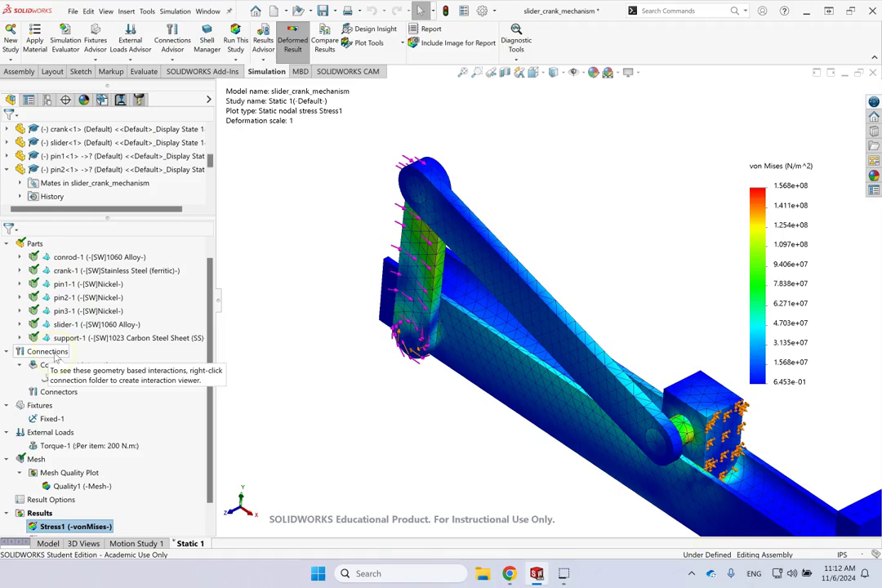
Open the definition of the Global Interaction in the study's component interactions for editing
click(6, 352)
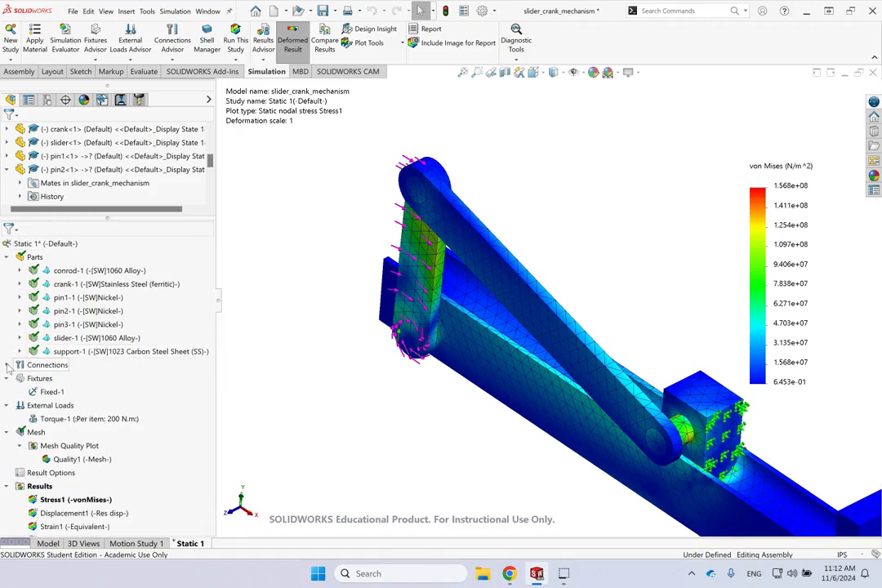
click(6, 367)
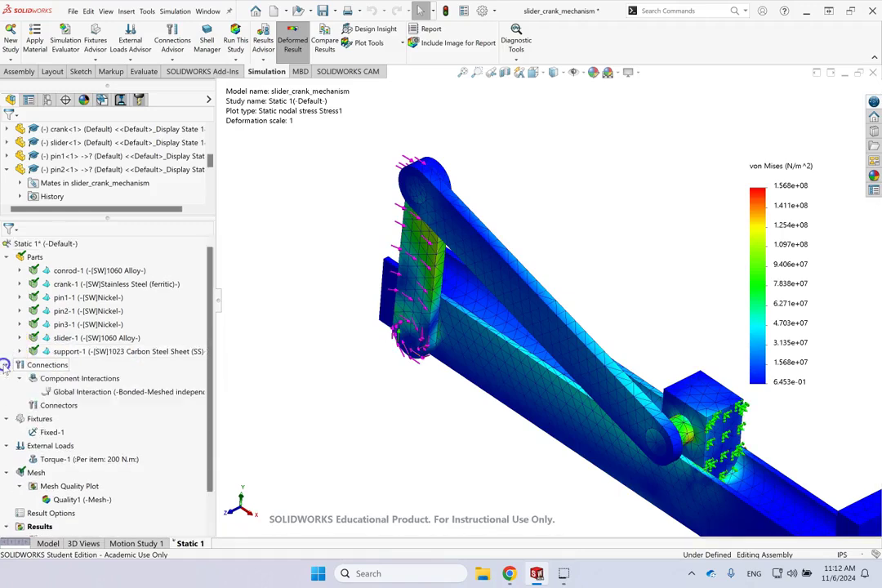
click(93, 395)
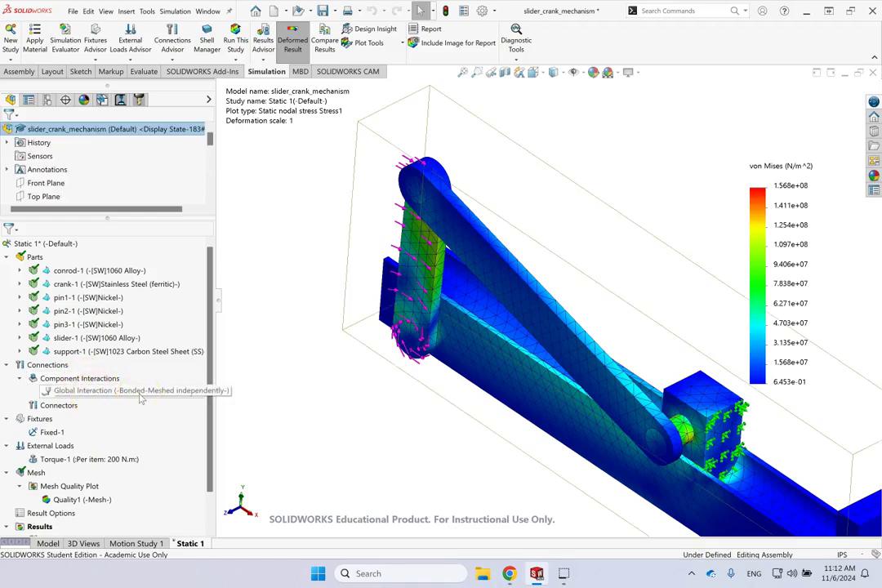
right_click(99, 394)
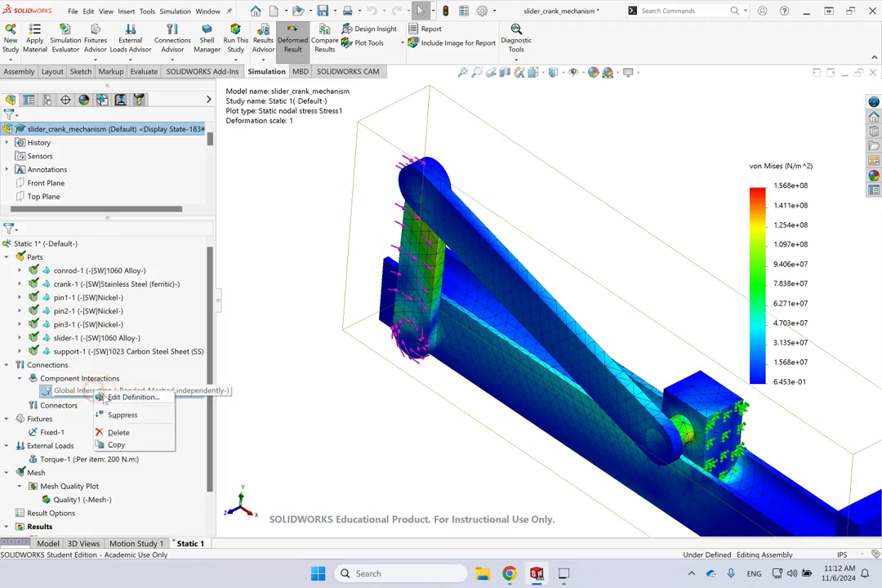
click(131, 398)
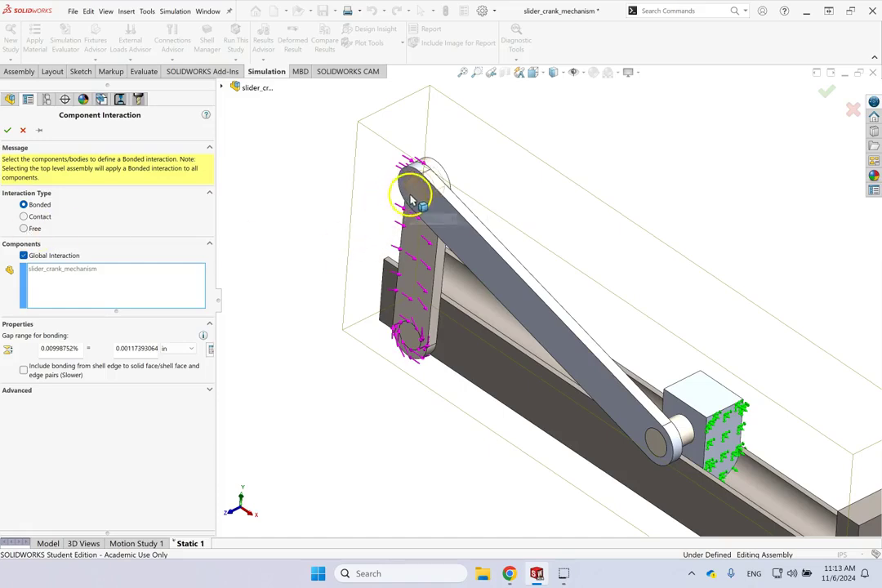
Inspect the pin joint between crank and connecting rod and try the Contact type for the global interaction
scroll(413, 199, down, 3)
scroll(413, 198, down, 2)
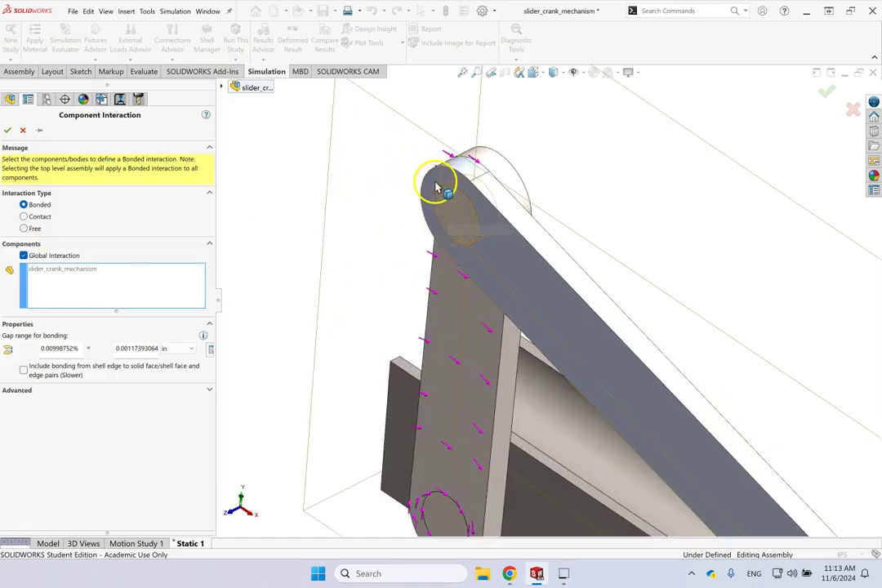
scroll(441, 192, down, 2)
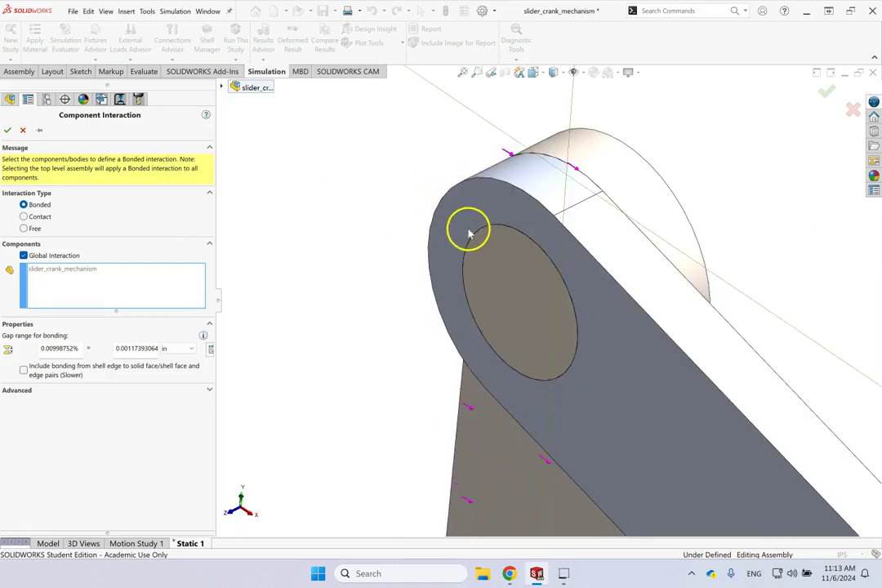
click(468, 238)
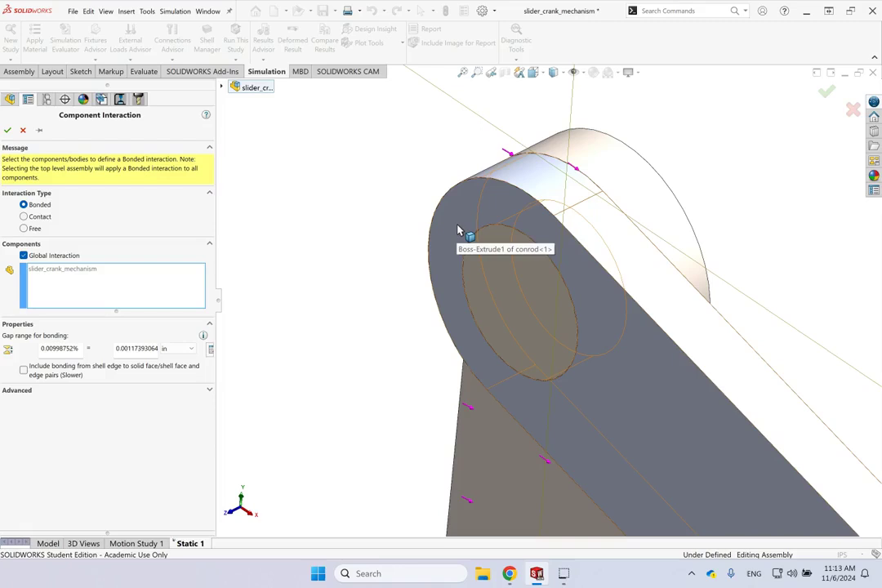
click(40, 218)
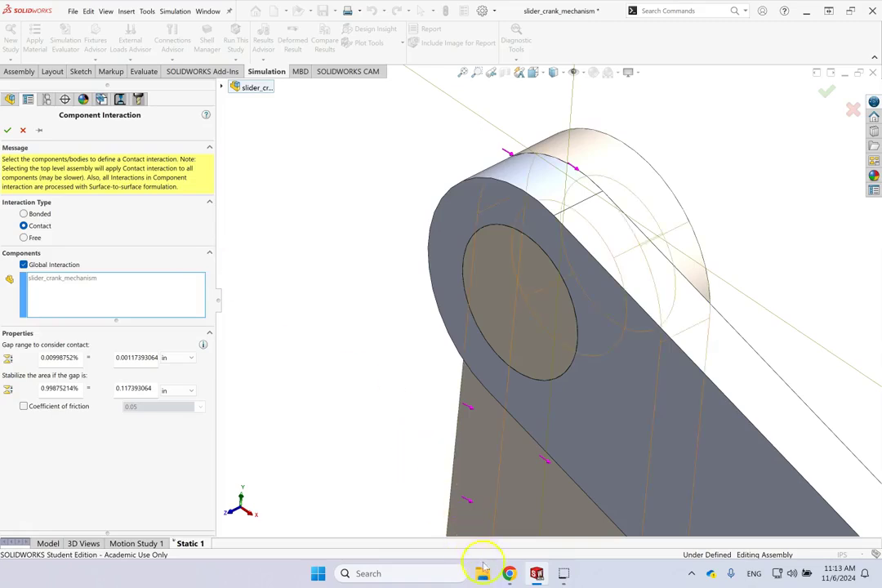
Switch to Chrome and view the animation on the Contact Interaction page of the SOLIDWORKS Help
mouse_move(509, 574)
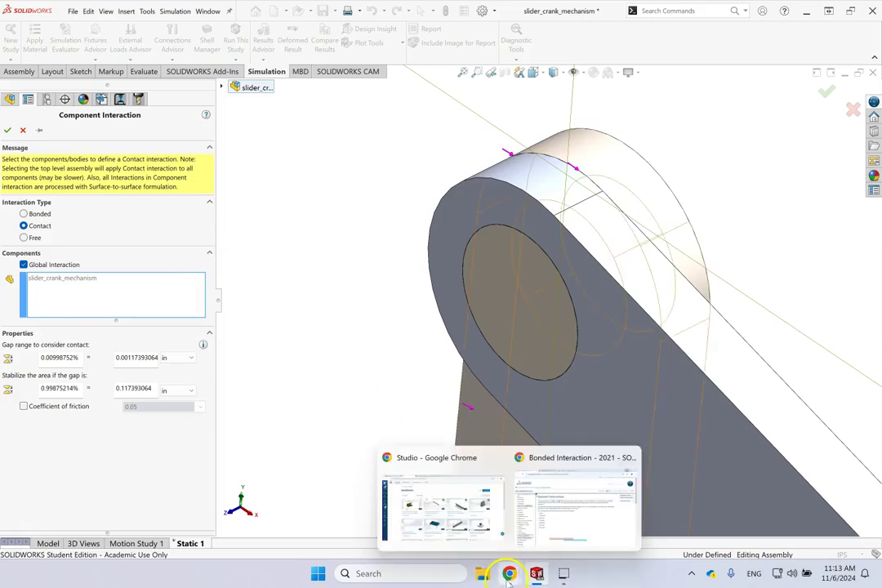
click(549, 523)
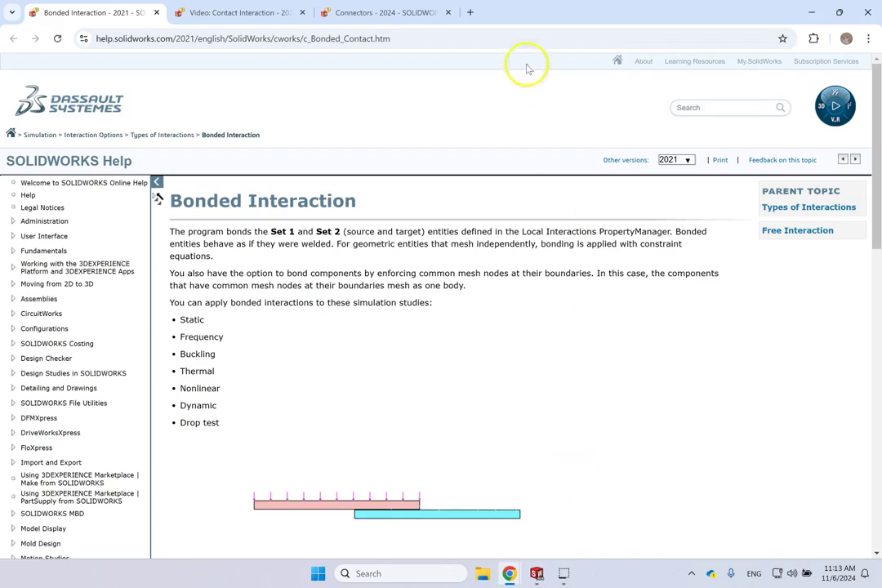
click(208, 12)
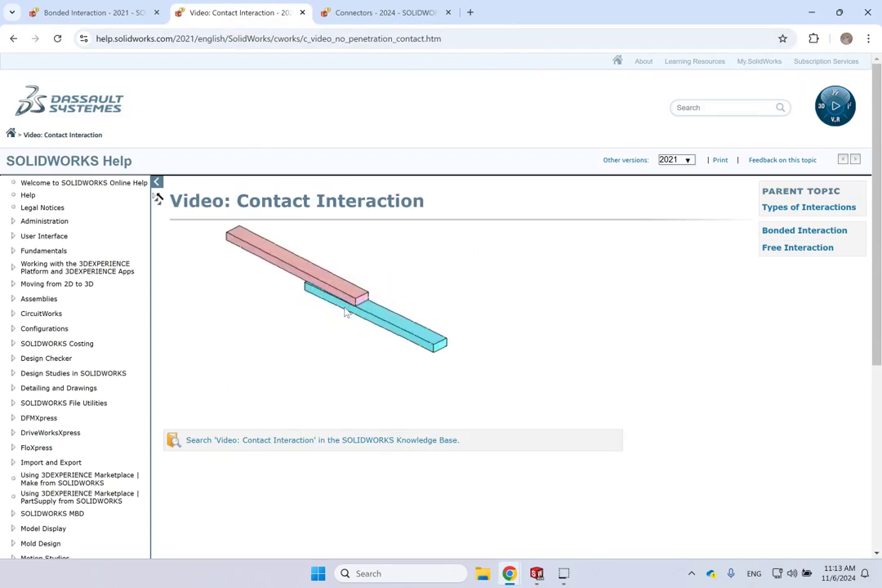
click(306, 389)
click(754, 194)
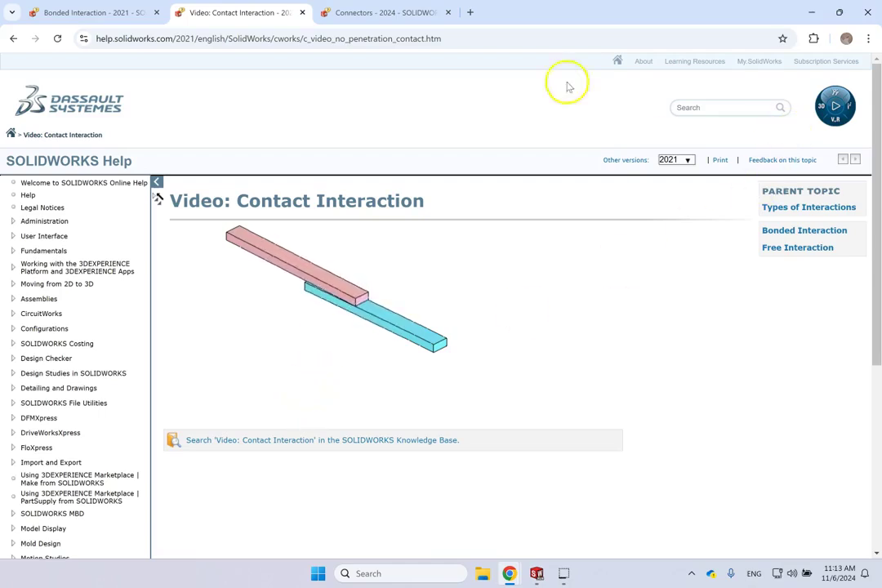
scroll(310, 296, down, 3)
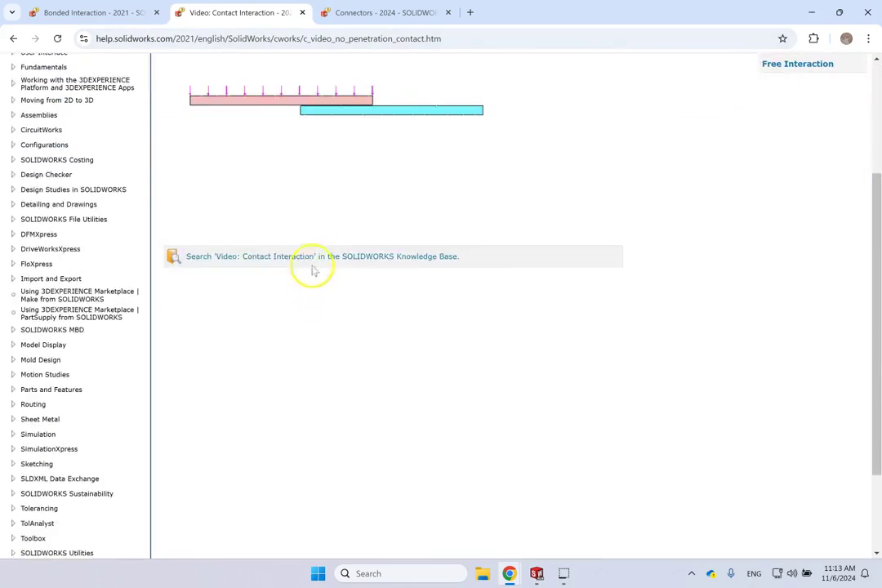
scroll(311, 270, up, 2)
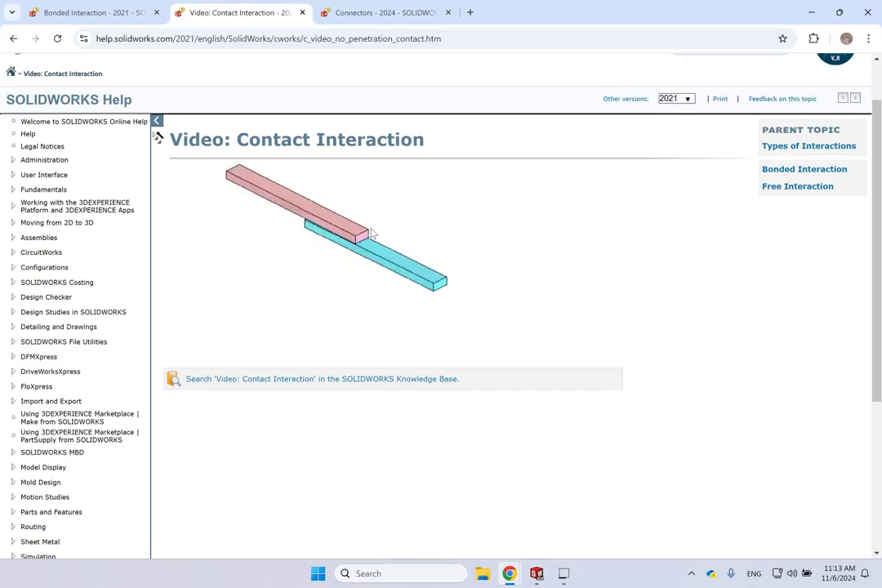
Read the Bonded Interaction help page and view its animation of the two bonded beams
click(88, 10)
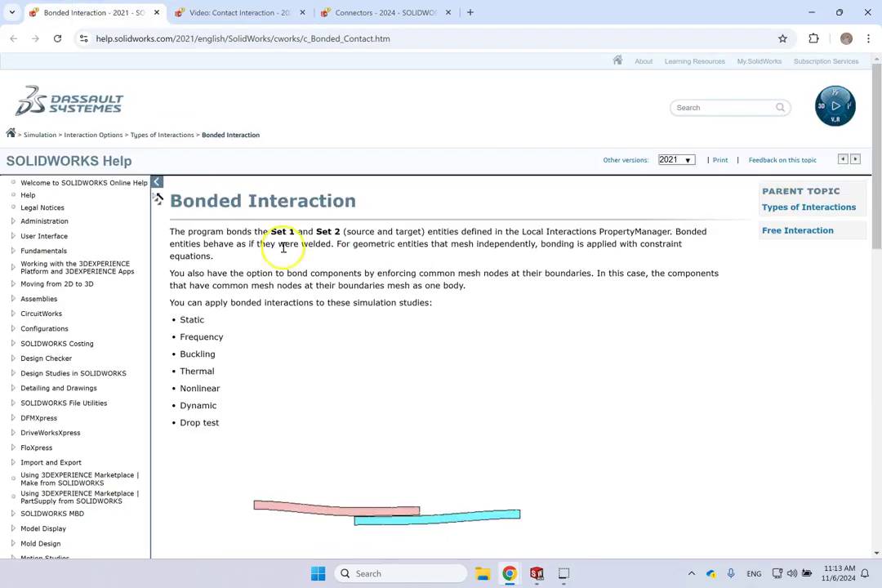
scroll(379, 541, down, 1)
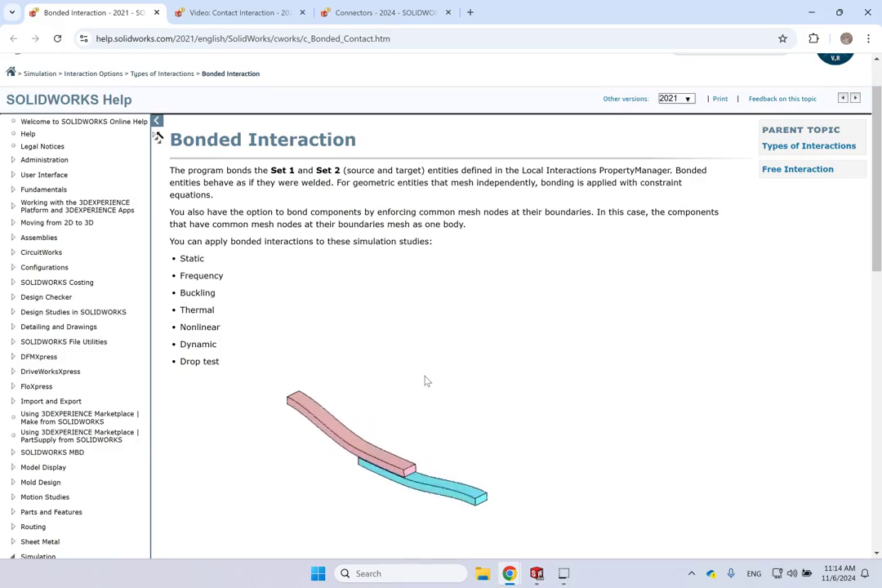
click(388, 456)
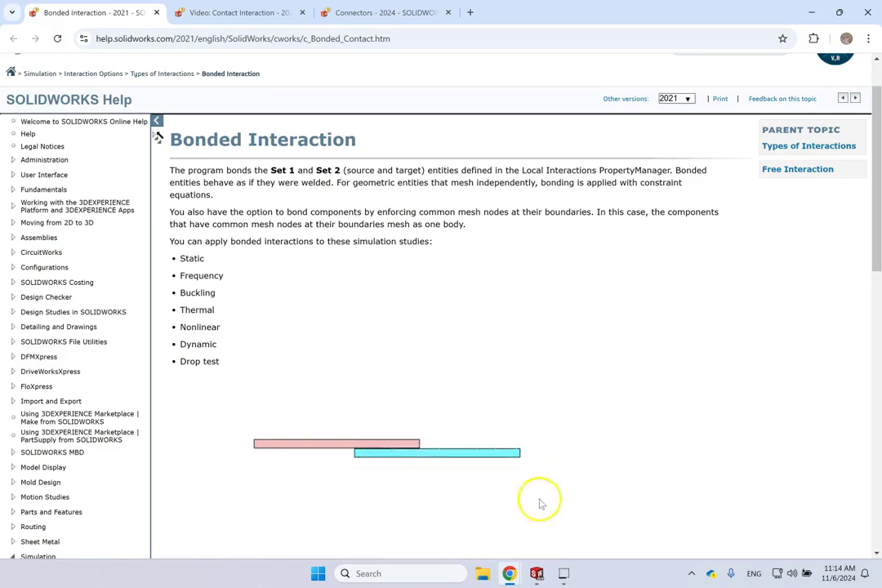
Switch back to SOLIDWORKS, set the global interaction type to Bonded and check the gap range for bonding
click(536, 573)
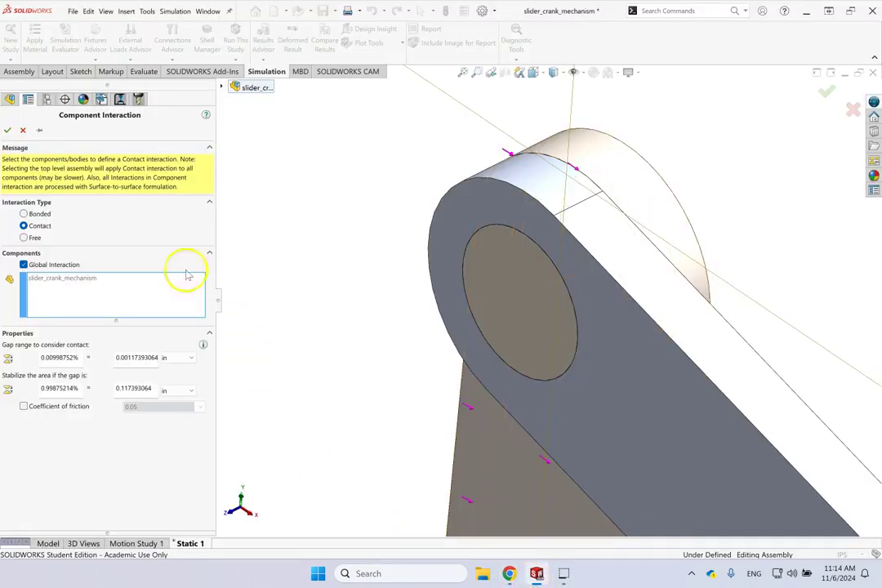
click(36, 214)
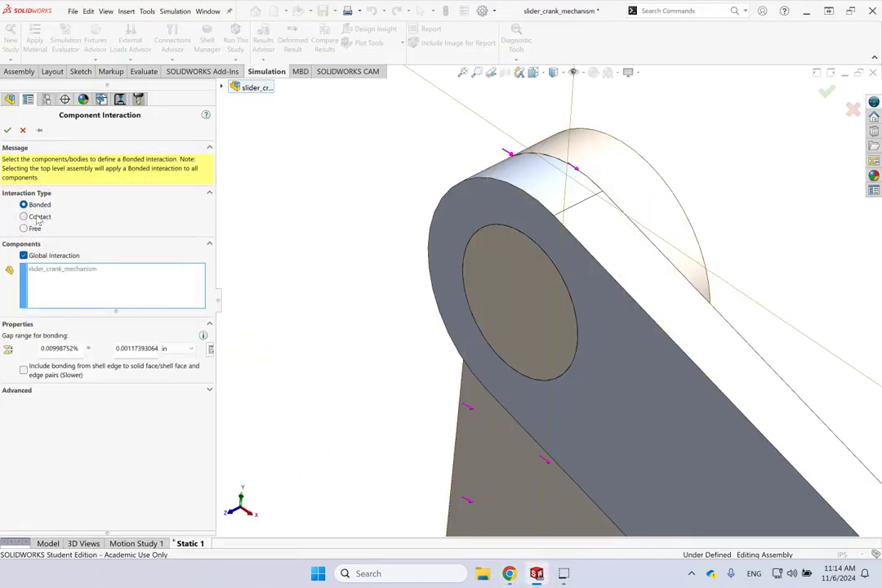
double_click(59, 348)
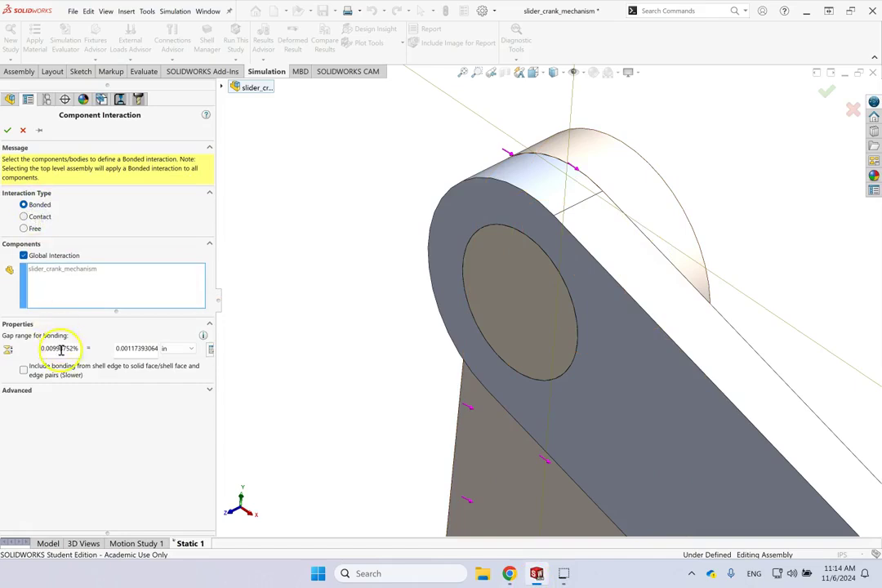
click(286, 368)
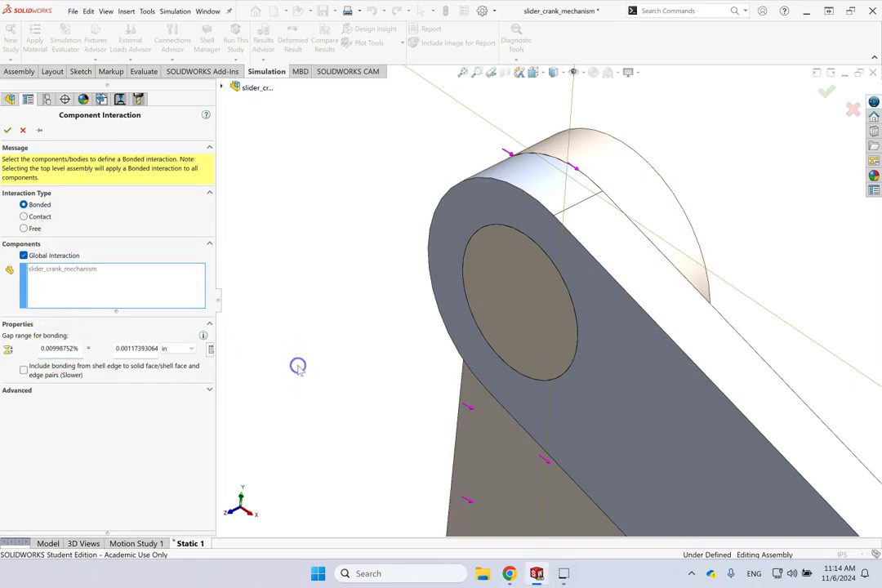
Compare the gap range settings of the Bonded and Contact types, including the gap limit for contact stabilization
double_click(74, 349)
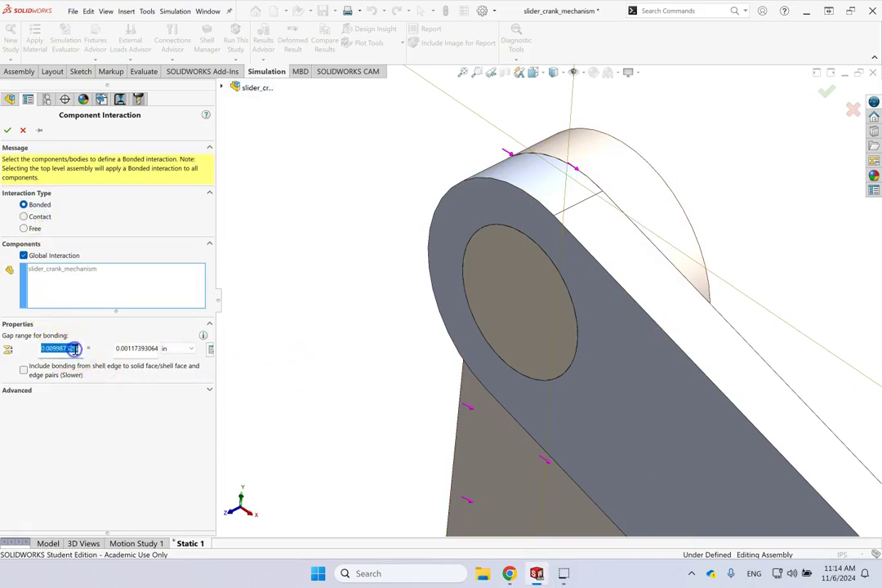
click(309, 348)
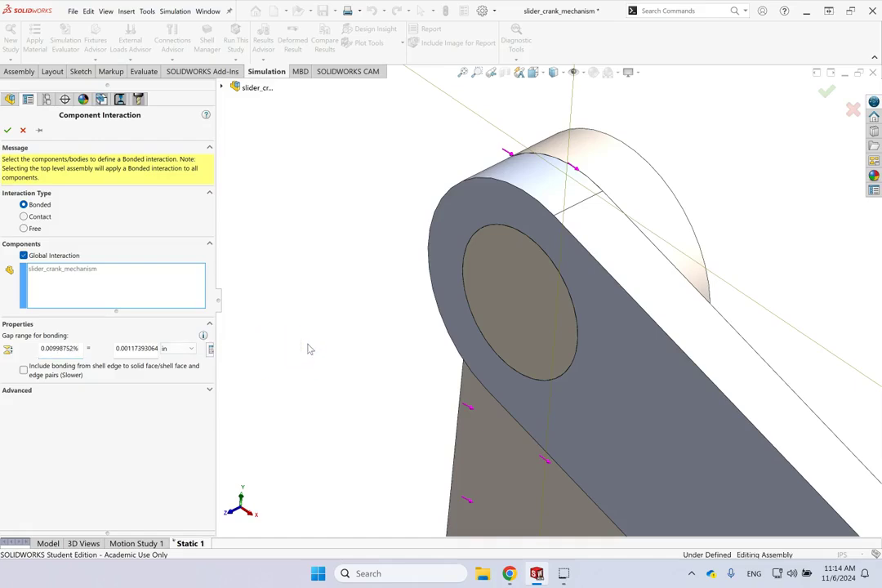
click(39, 217)
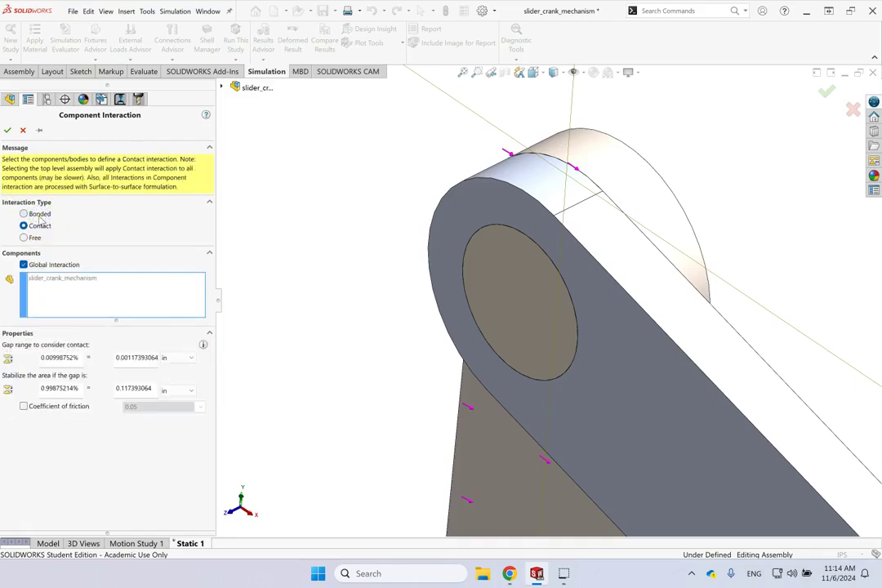
double_click(73, 358)
click(123, 358)
double_click(71, 389)
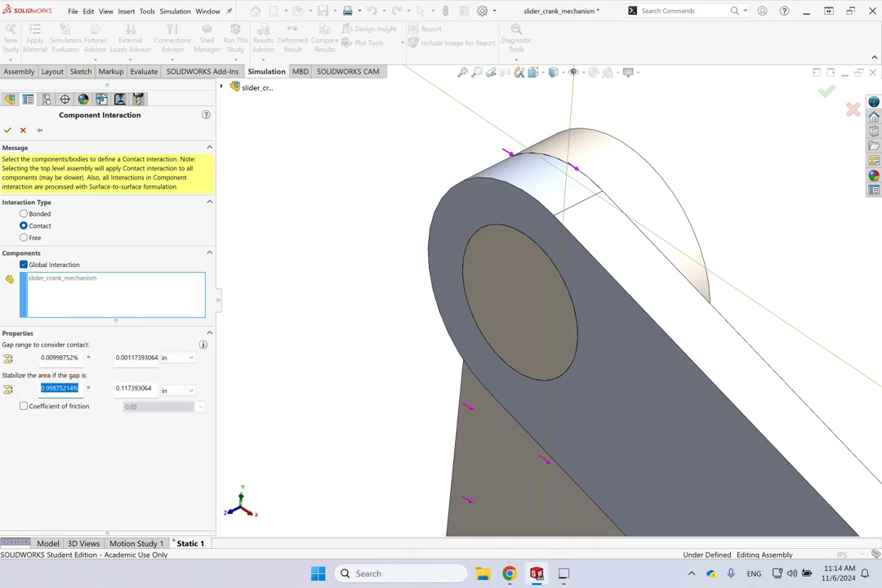
Set the global interaction type back to Bonded, accept the component interaction and select it in the study tree
click(25, 214)
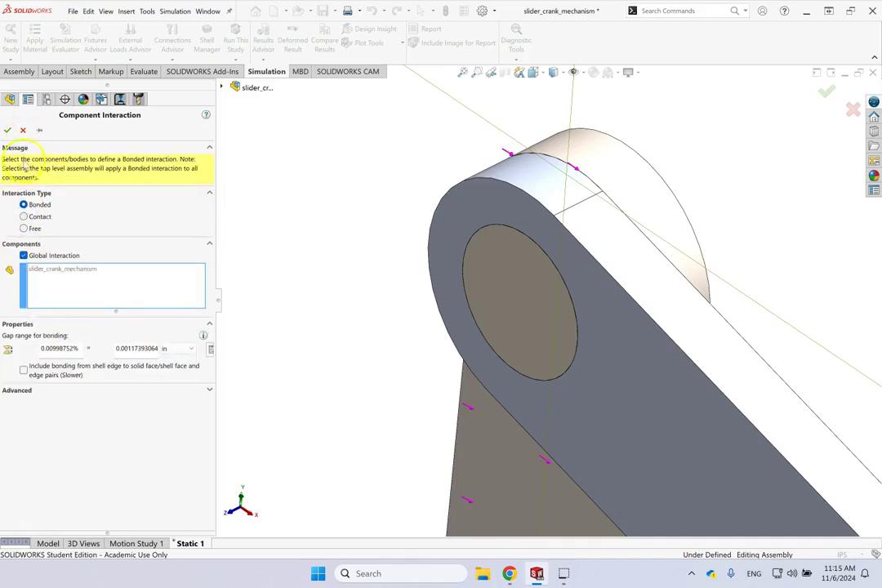
click(9, 129)
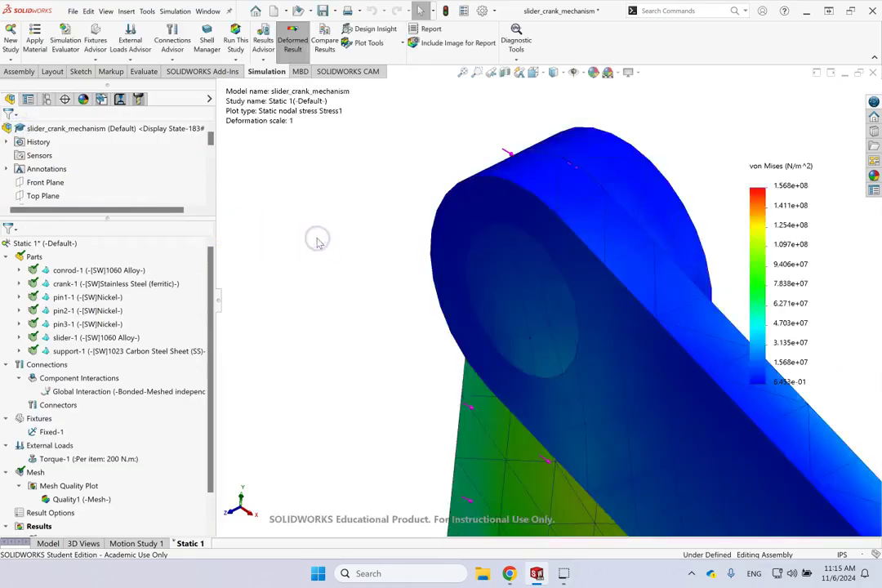
click(511, 249)
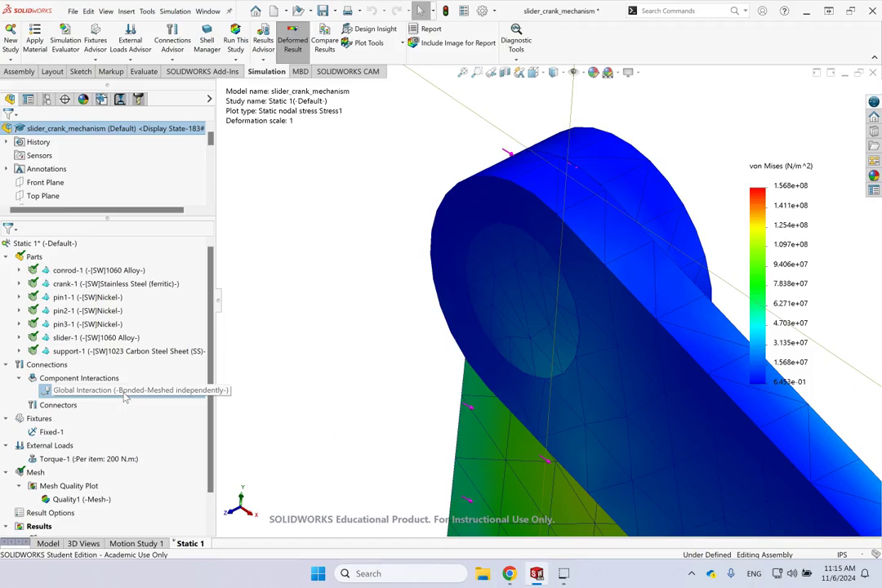
click(125, 392)
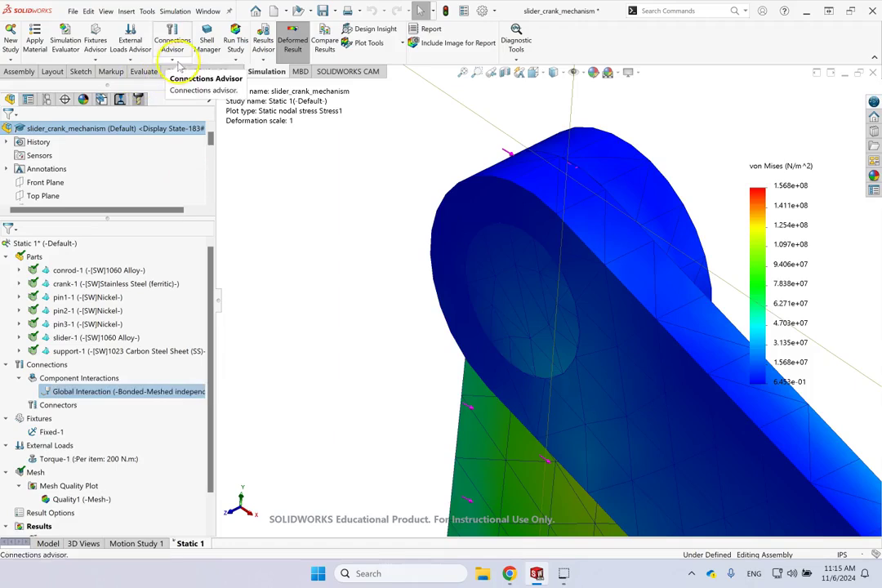
Review the available connection types, switch to Chrome and bring up the start of the Connectors page in the SOLIDWORKS Help
click(176, 62)
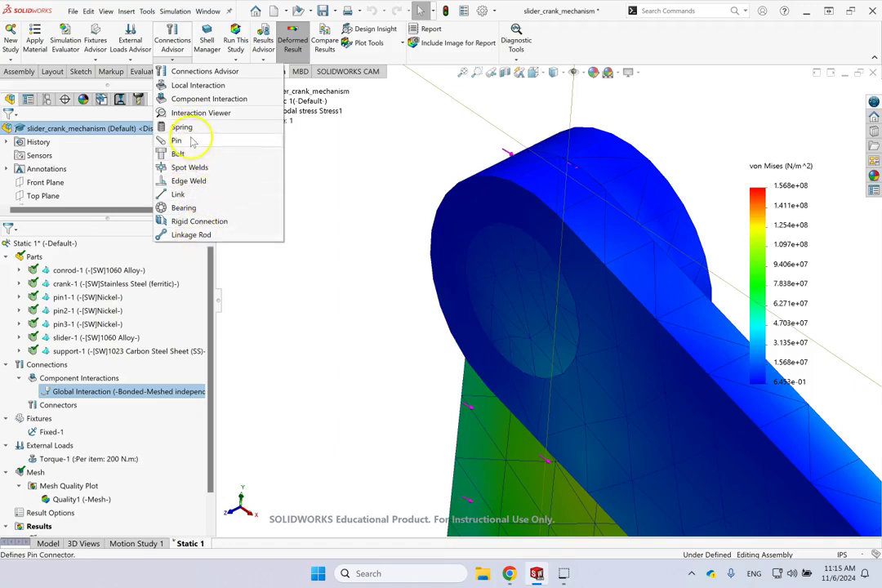
click(314, 349)
mouse_move(512, 576)
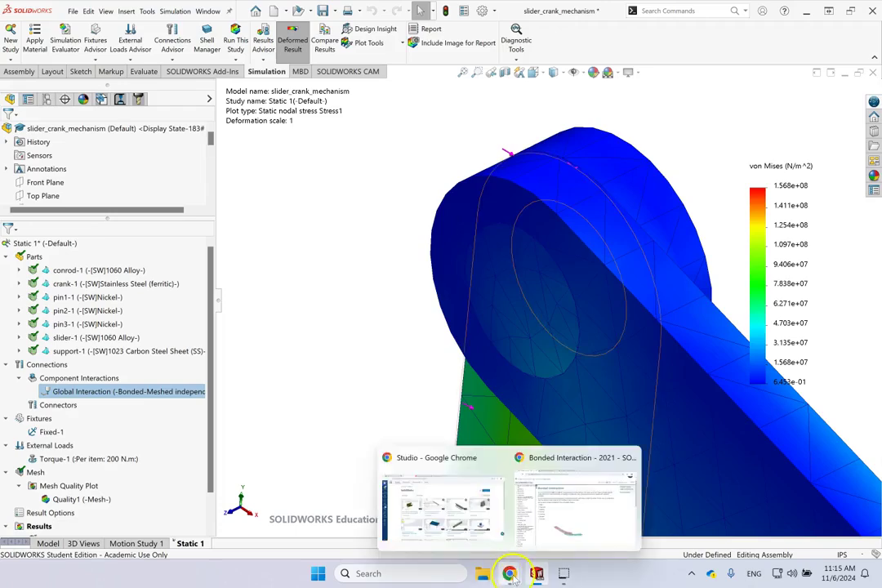
click(564, 519)
click(436, 11)
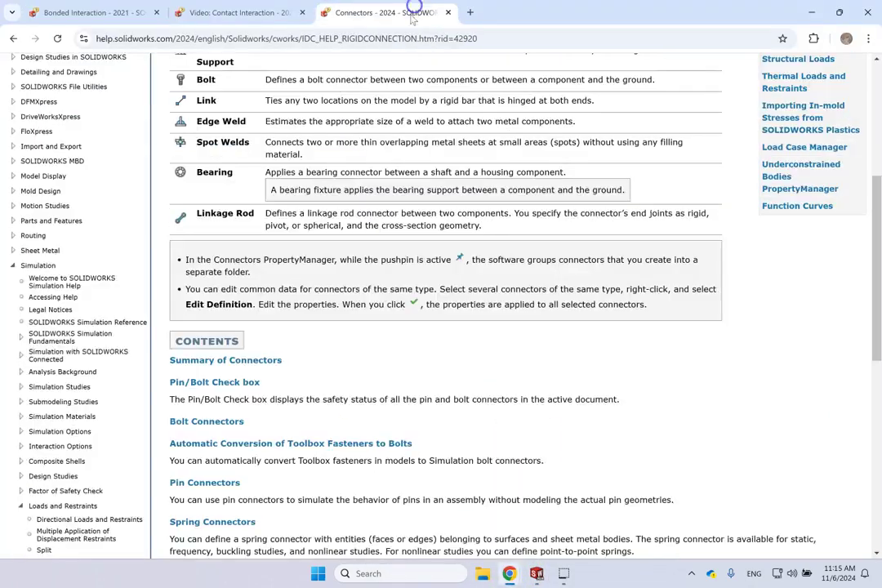
scroll(339, 157, up, 3)
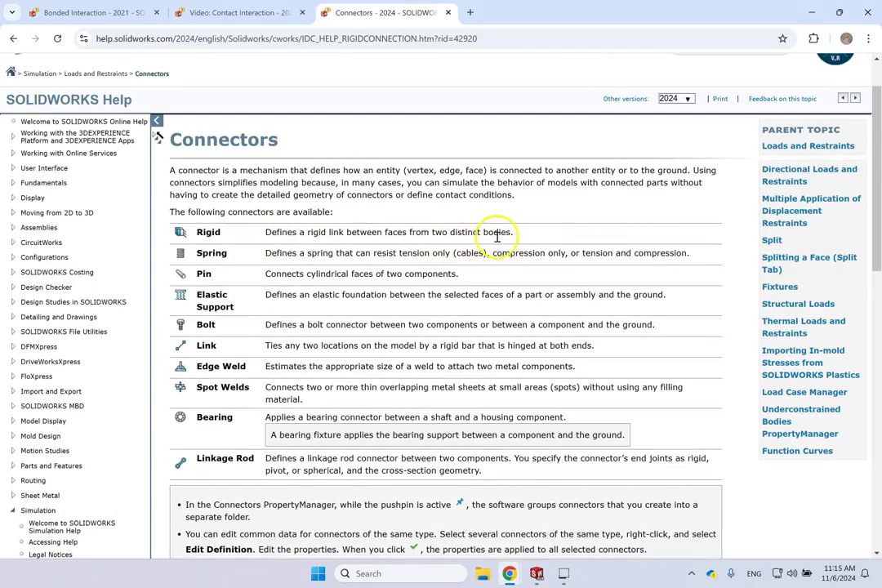
Read the definitions of the rigid, spring and pin connectors on the help page
double_click(388, 233)
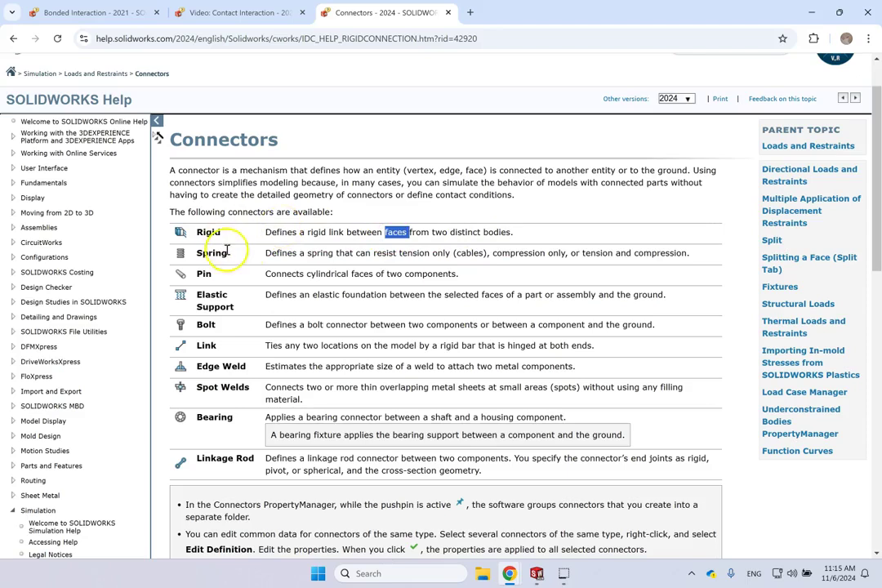
click(316, 254)
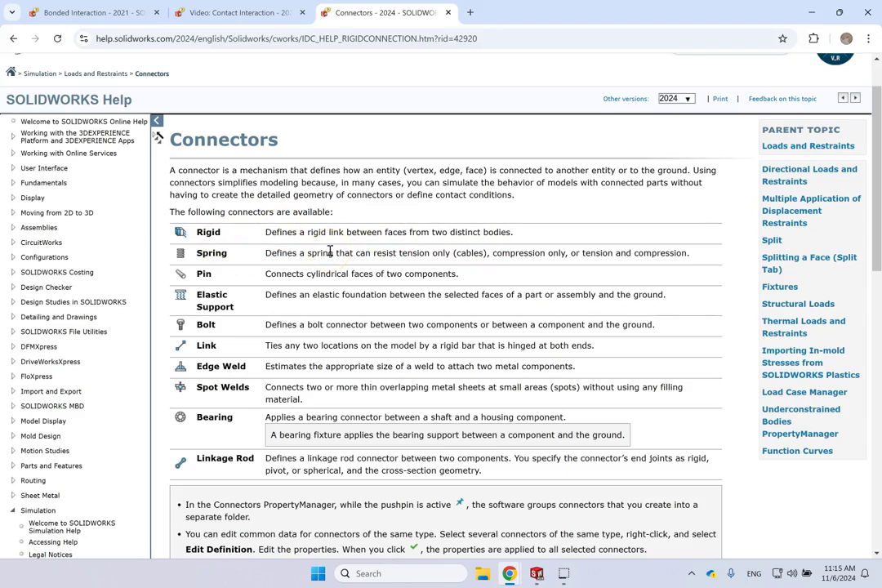
double_click(330, 251)
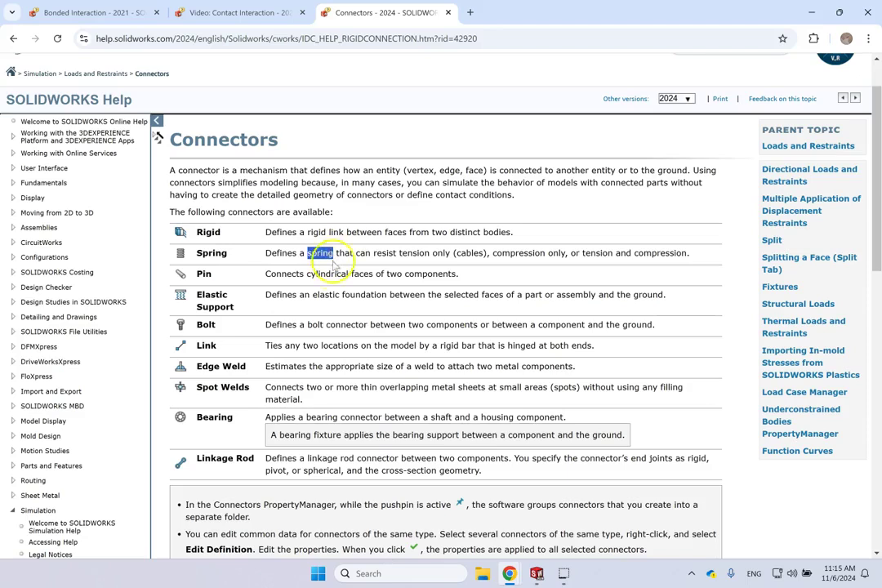
double_click(329, 274)
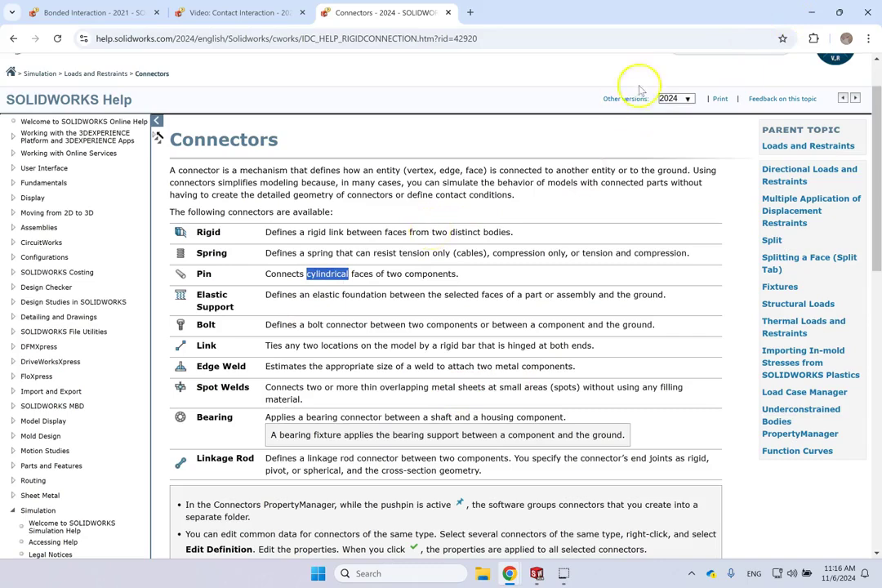
Switch back to SOLIDWORKS and examine the pin2 joint in the connecting rod on the von Mises stress plot
click(811, 12)
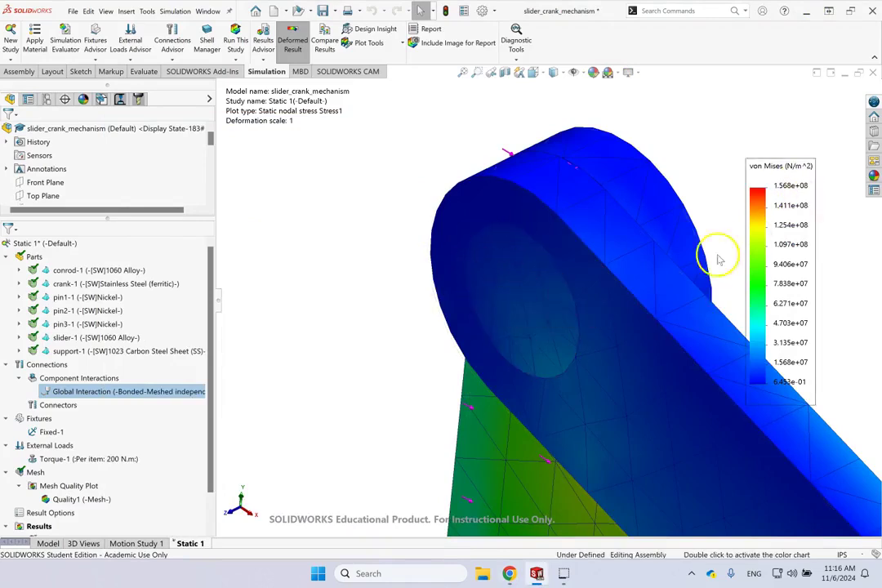
scroll(537, 325, down, 3)
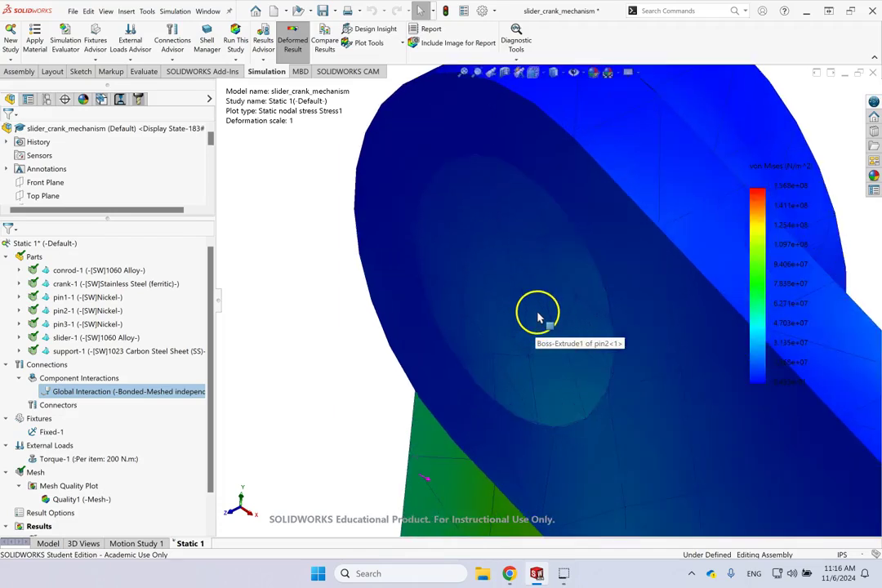
scroll(536, 316, down, 2)
scroll(588, 315, down, 3)
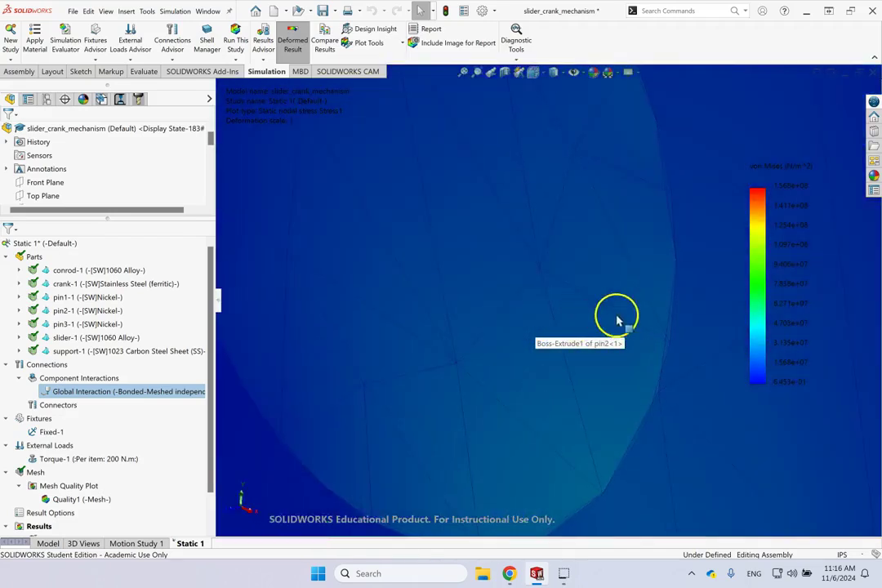
click(546, 294)
scroll(549, 299, up, 3)
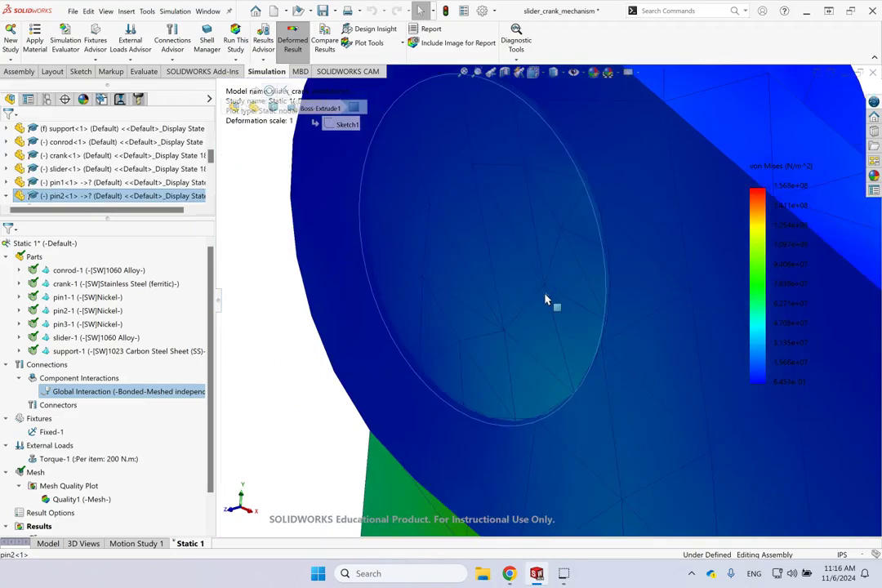
scroll(600, 260, down, 3)
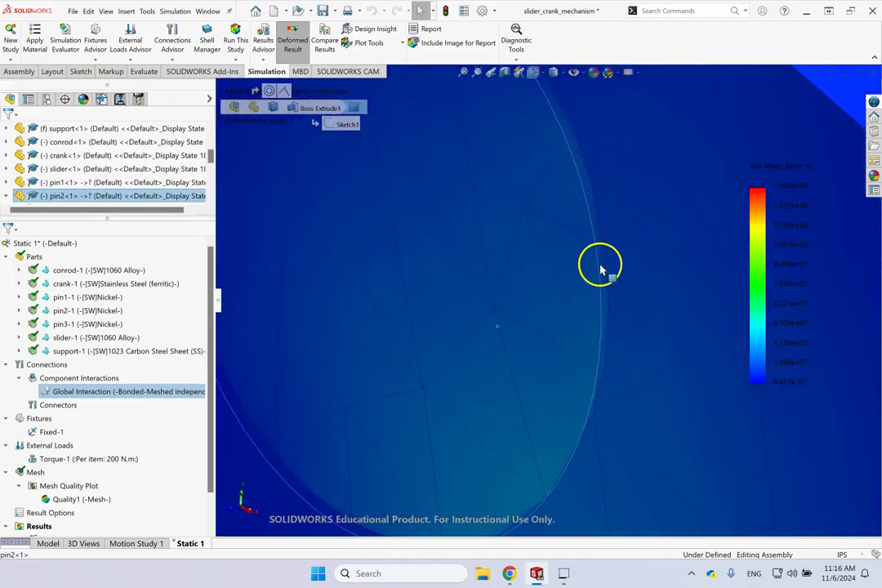
scroll(598, 261, up, 4)
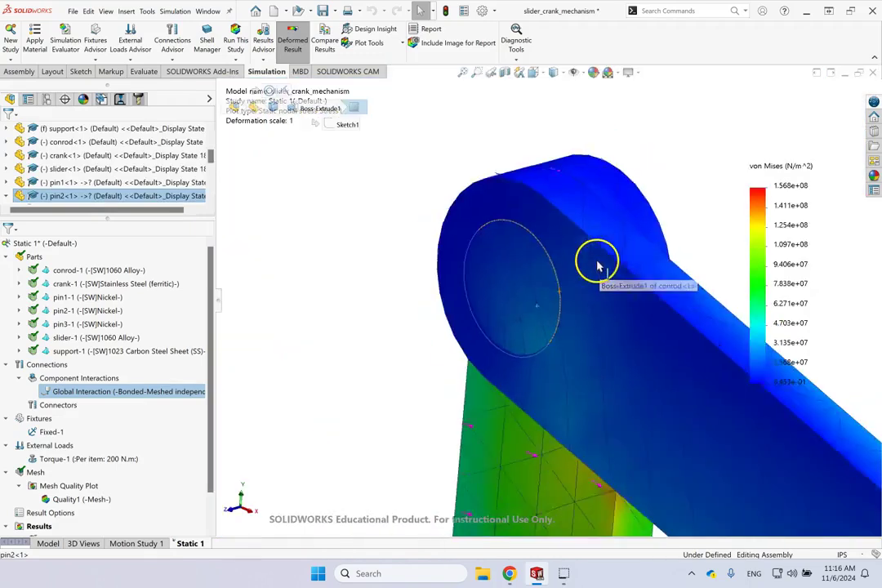
click(361, 207)
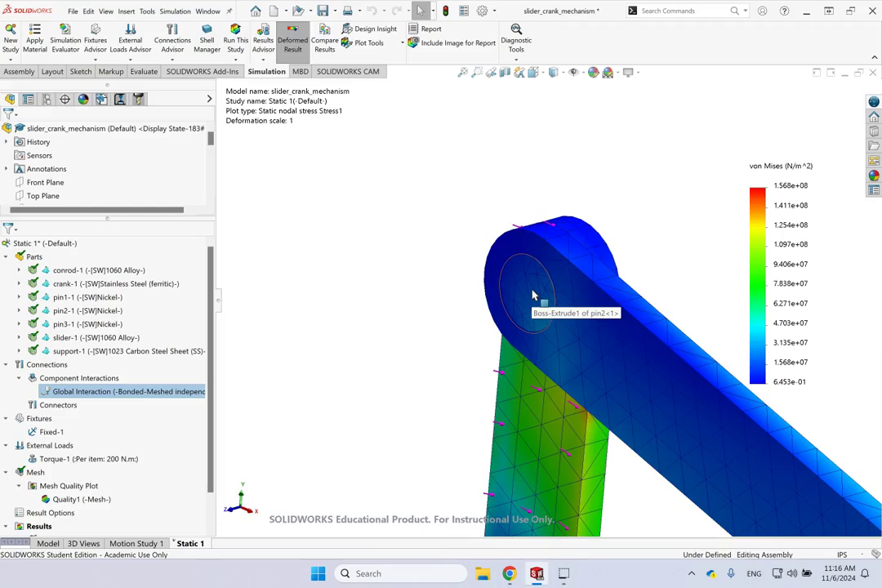
click(331, 272)
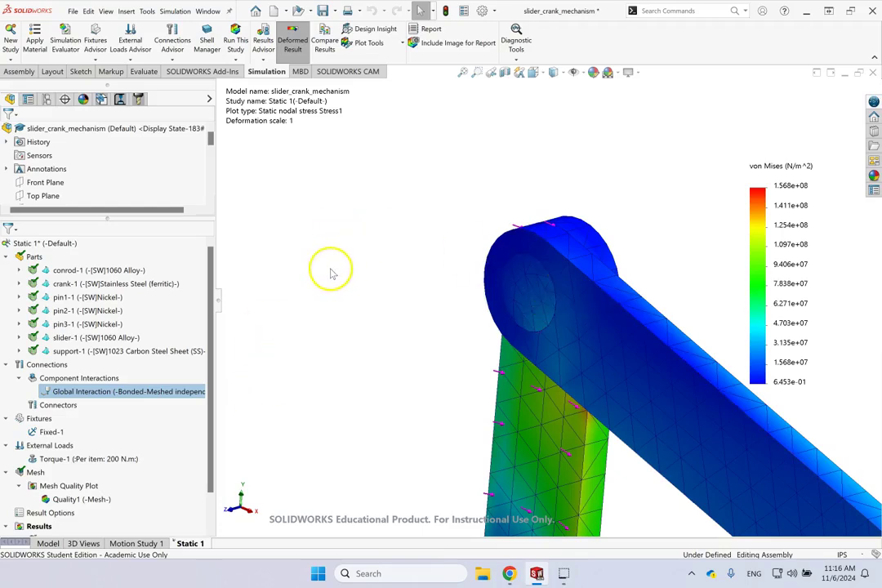
click(793, 243)
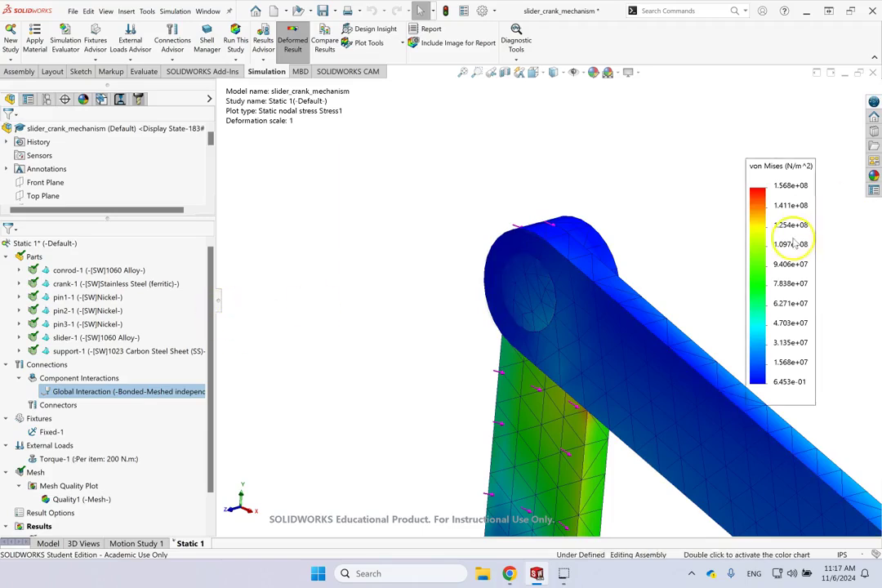
right_click(792, 243)
click(574, 187)
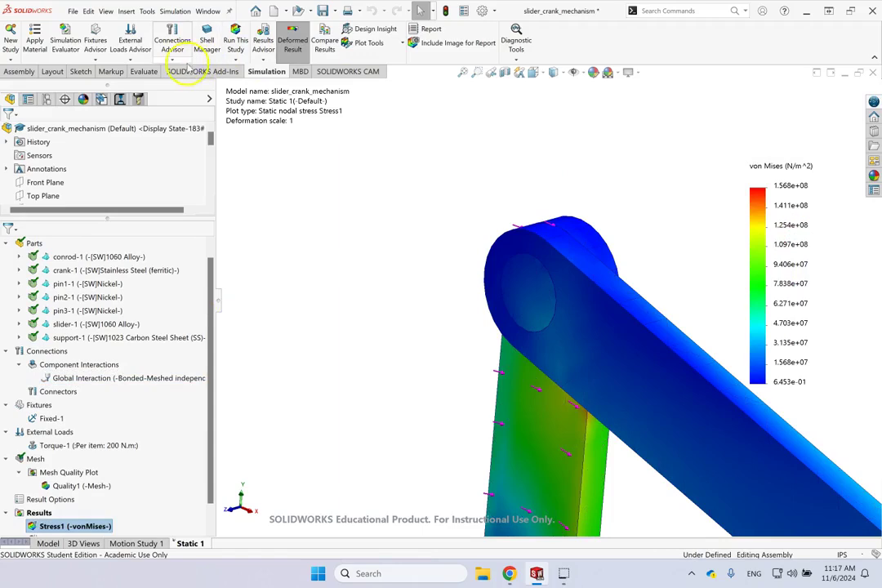
click(527, 305)
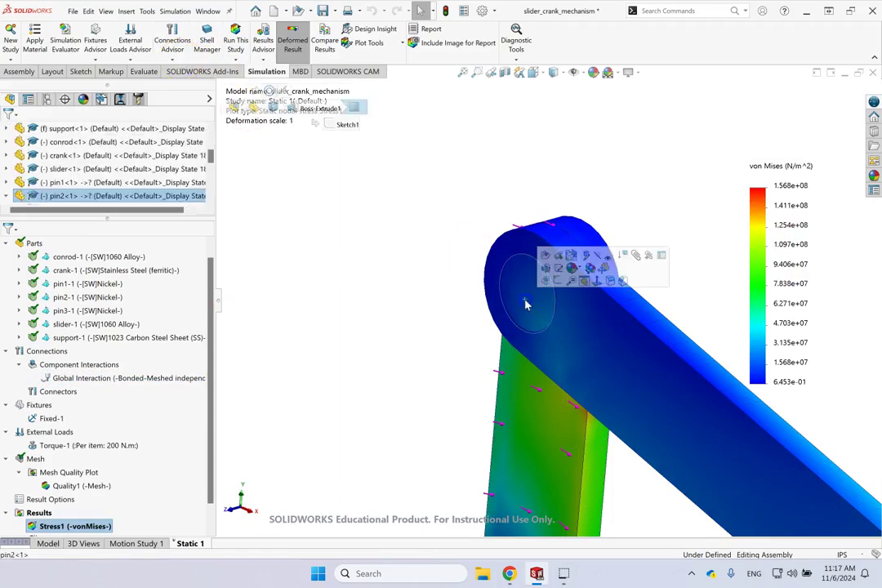
click(300, 212)
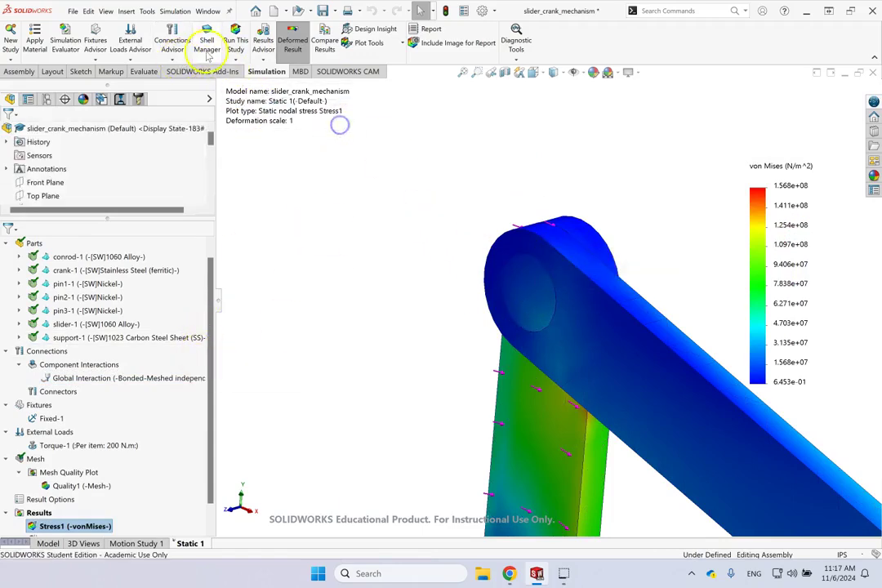
Start a new connector for the study, check the available types and choose Pin
click(172, 58)
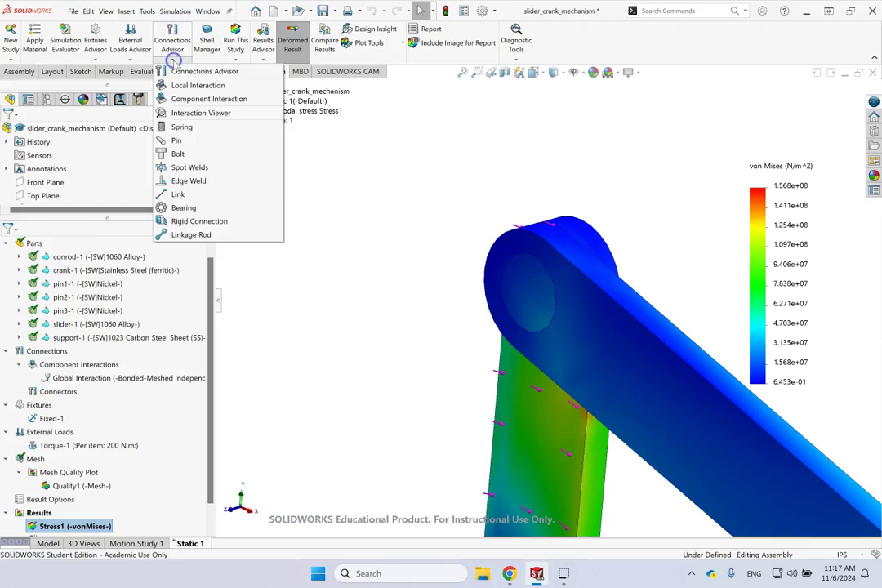
click(192, 141)
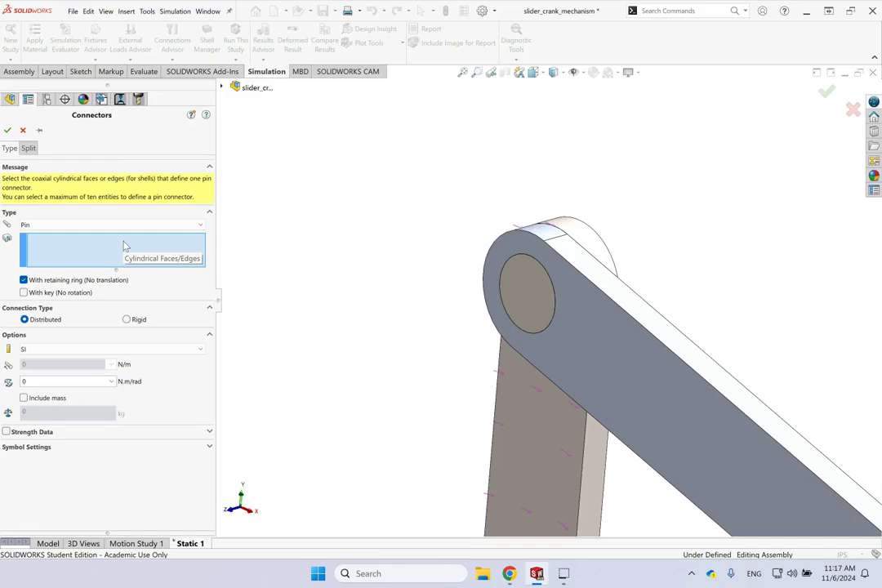
click(109, 226)
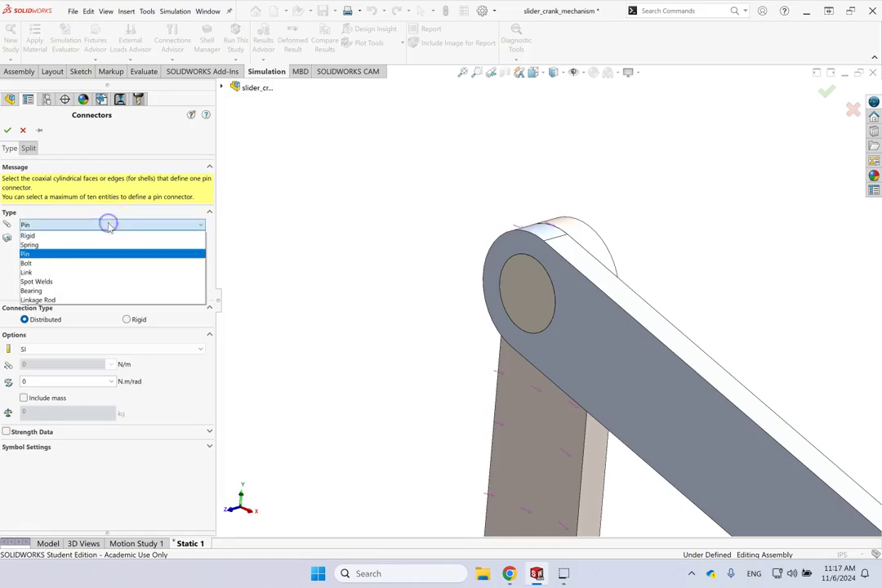
click(75, 254)
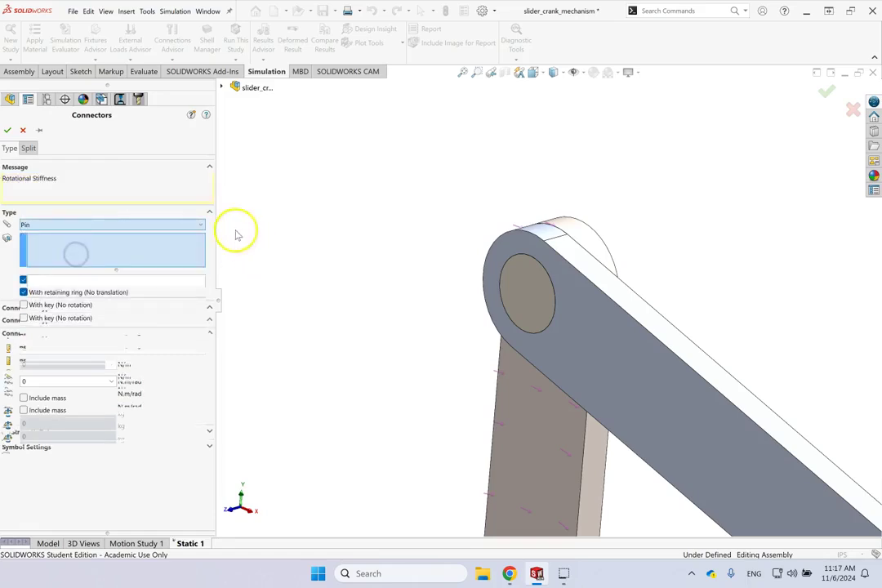
Hide the pin2 component that joins the connecting rod to the crank
scroll(564, 294, down, 4)
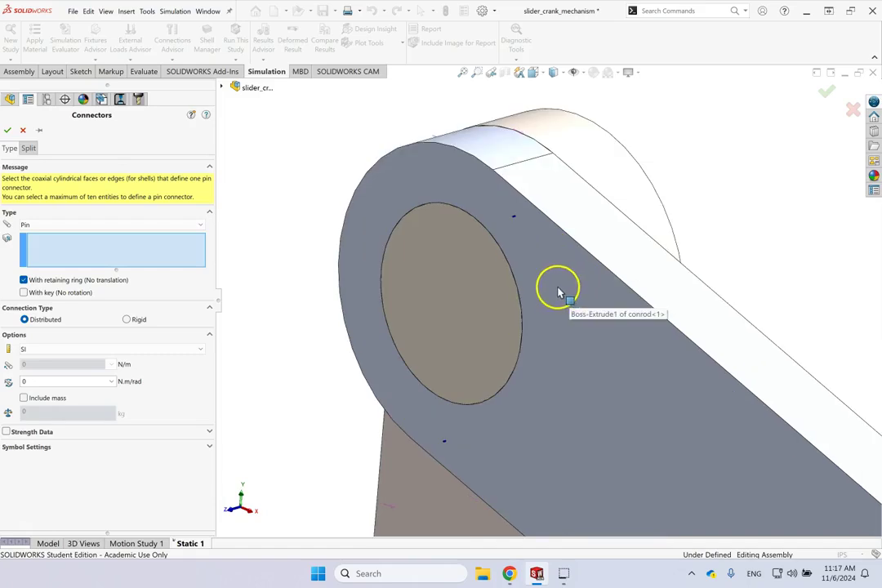
scroll(557, 292, up, 2)
right_click(502, 318)
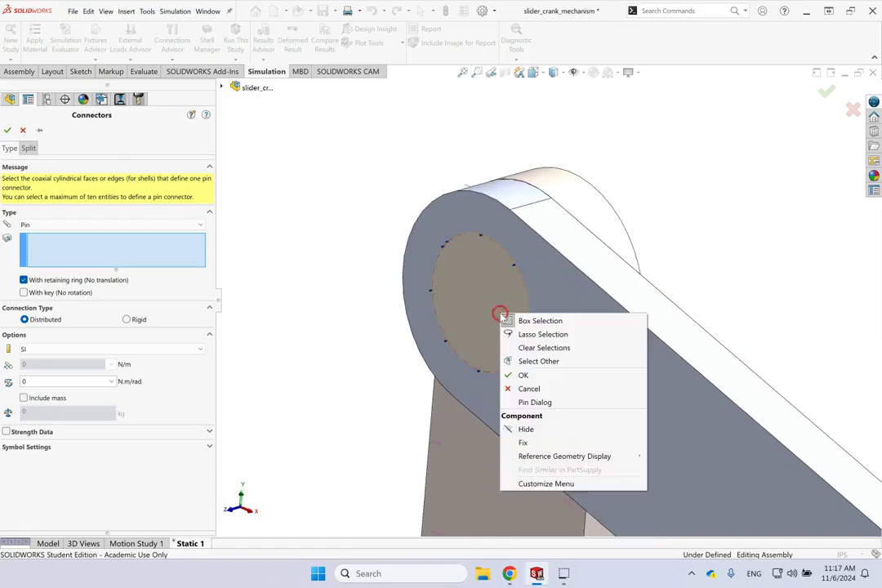
click(547, 431)
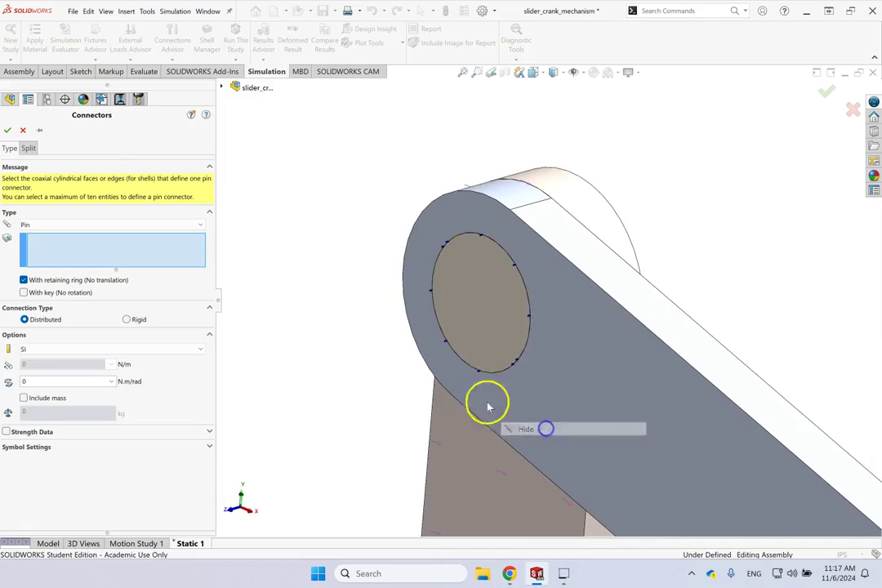
Add the cylindrical hole face of the connecting rod to the pin connector, and show the hidden pin2 component
click(458, 302)
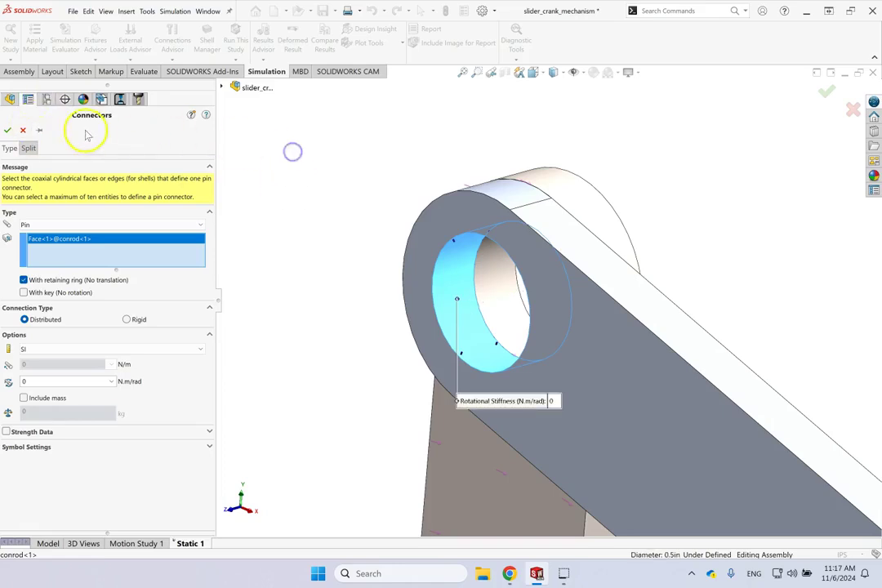
key(c)
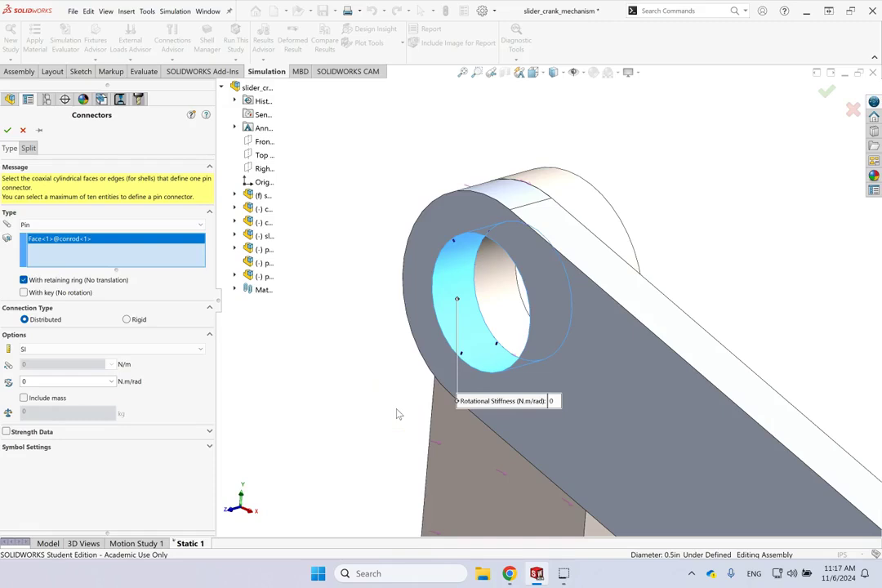
mouse_move(273, 224)
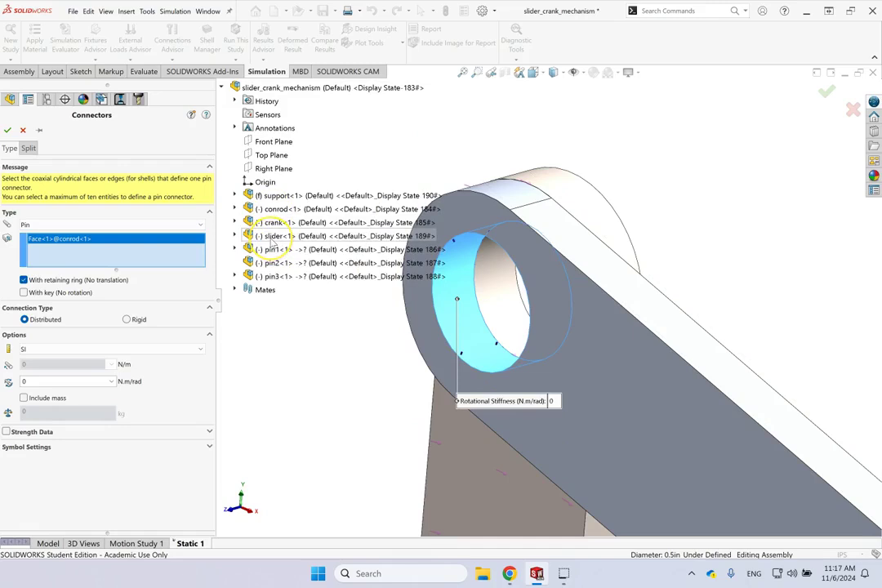
click(273, 250)
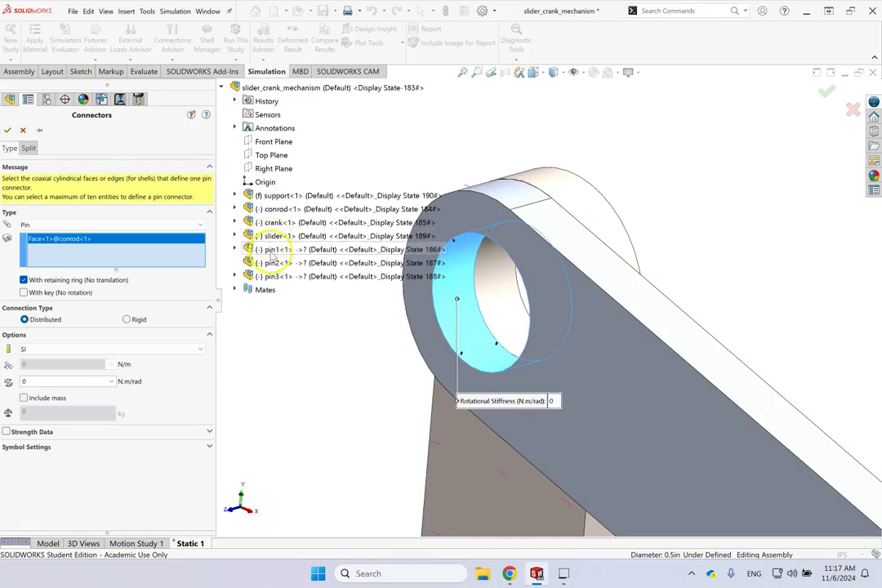
click(272, 262)
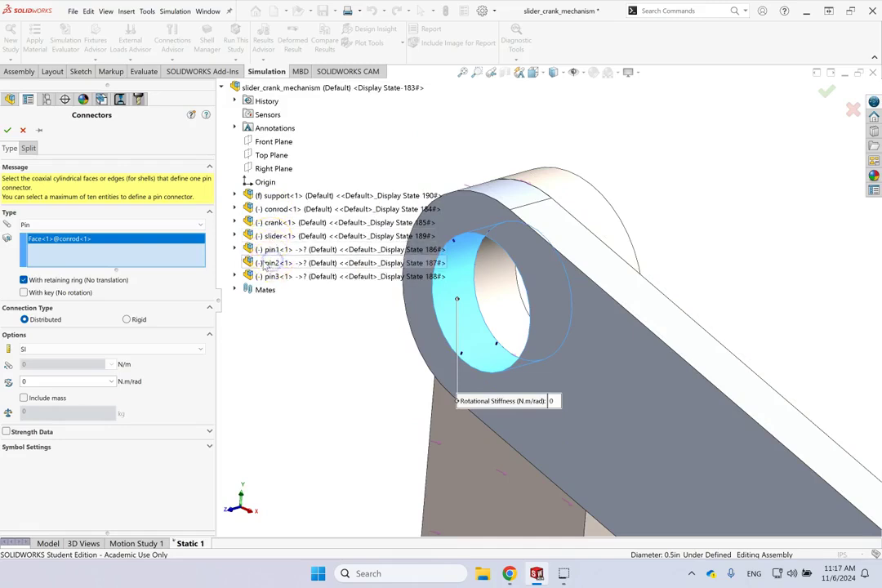
right_click(270, 263)
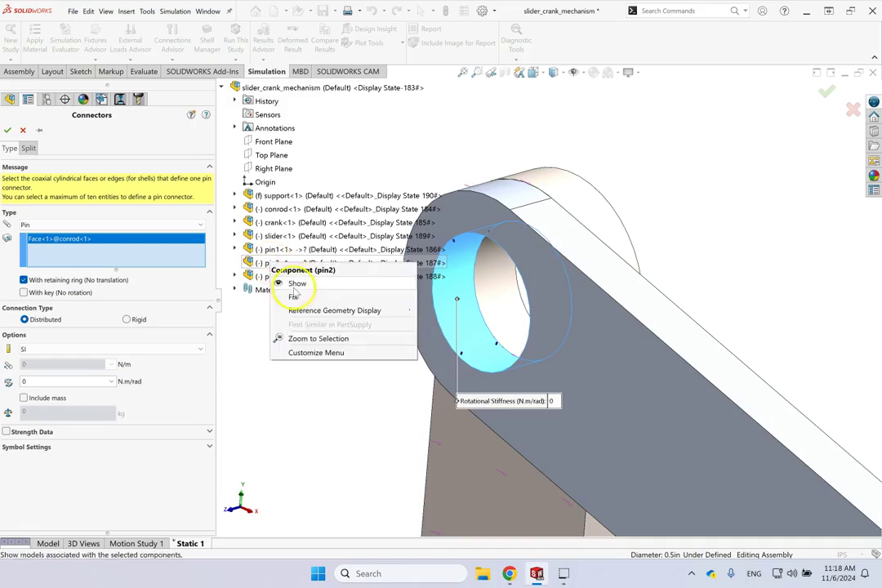
click(294, 286)
click(339, 437)
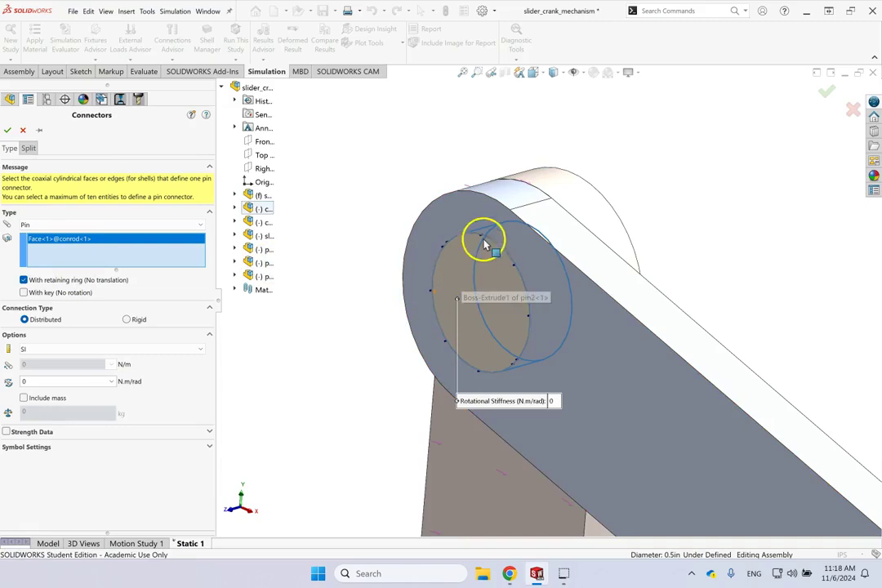
Add pin2's cylindrical Split Line1 face, hidden inside the connecting rod's hole, as the second face of the pin connector
click(459, 268)
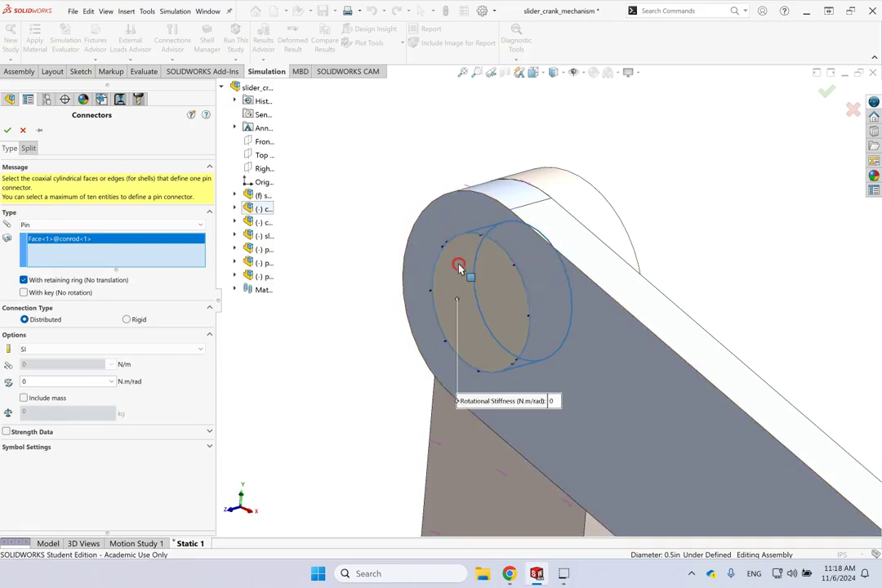
right_click(459, 268)
click(502, 311)
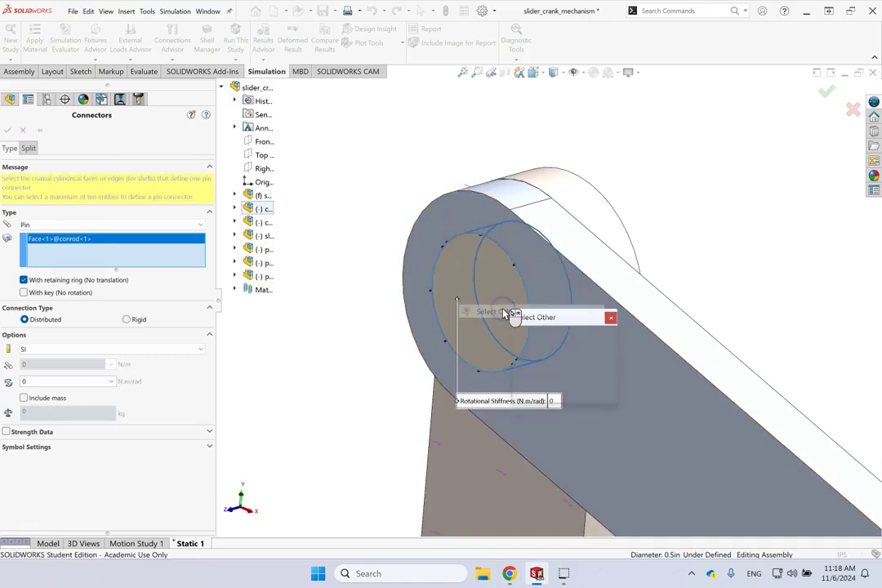
click(552, 332)
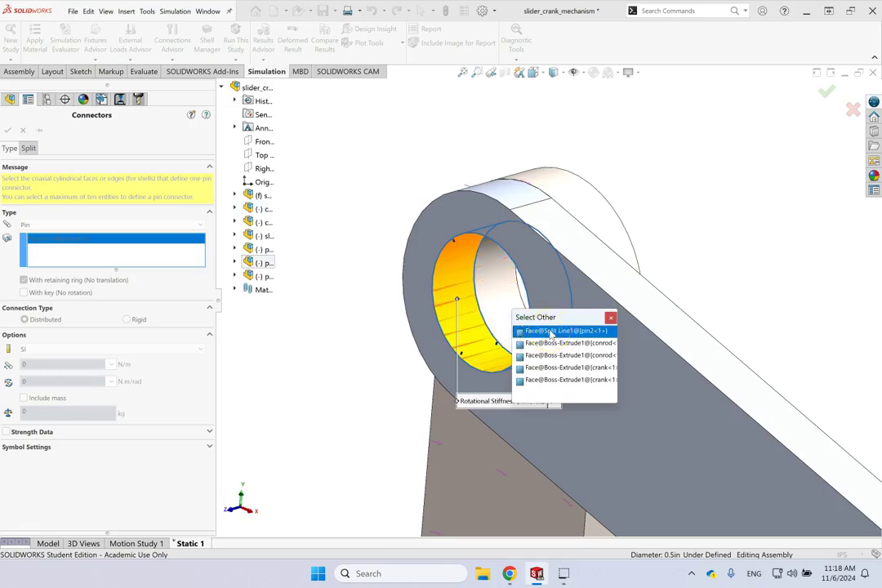
click(554, 333)
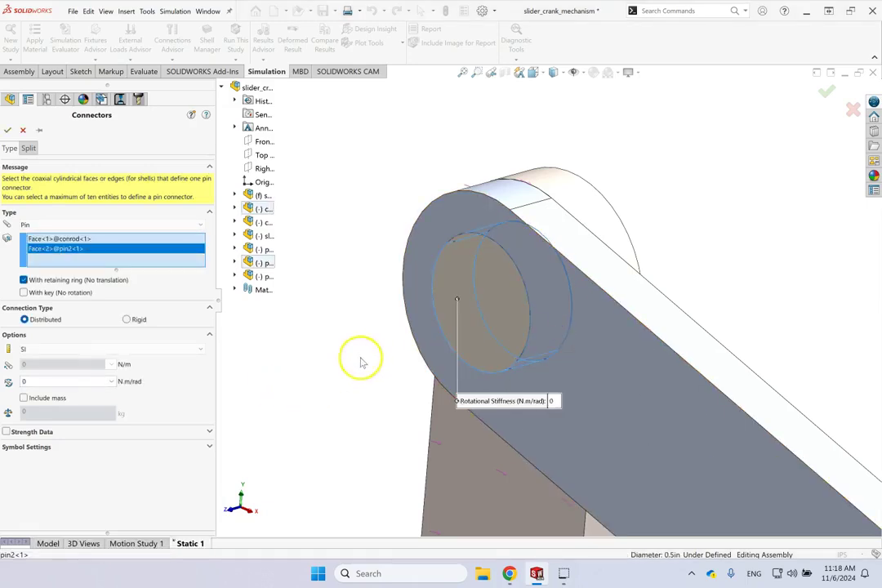
Check the selected faces and stiffness settings, and accept the distributed pin connector with retaining ring and 0 N.m/rad rotational stiffness
click(102, 242)
click(90, 252)
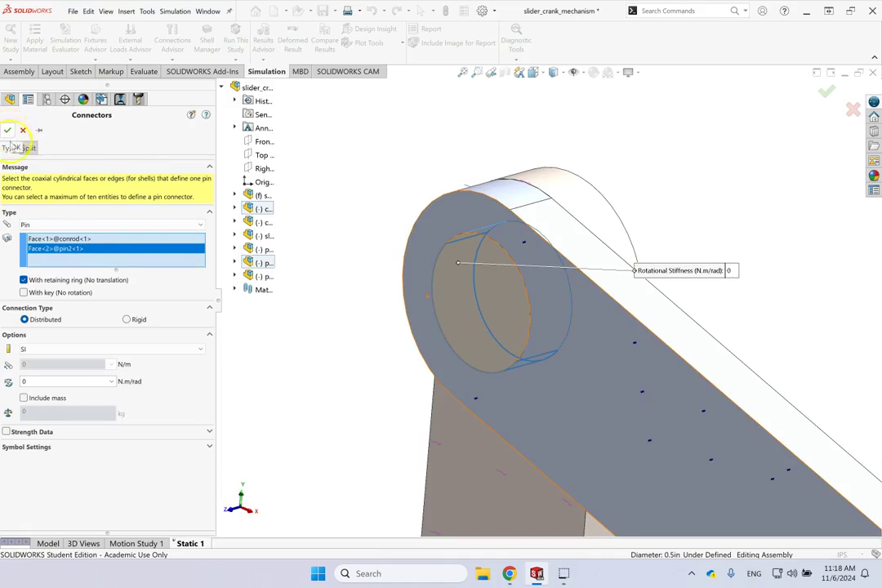
click(59, 369)
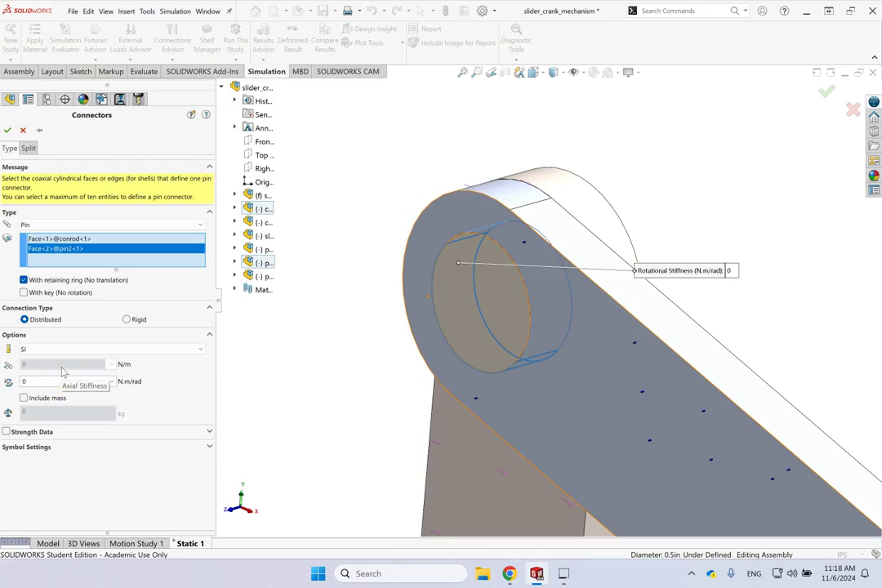
click(58, 384)
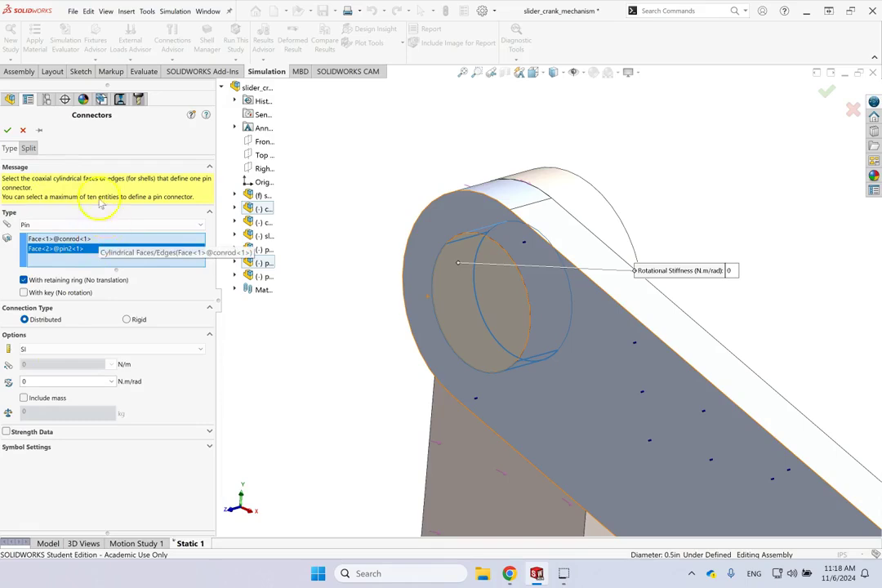
click(7, 130)
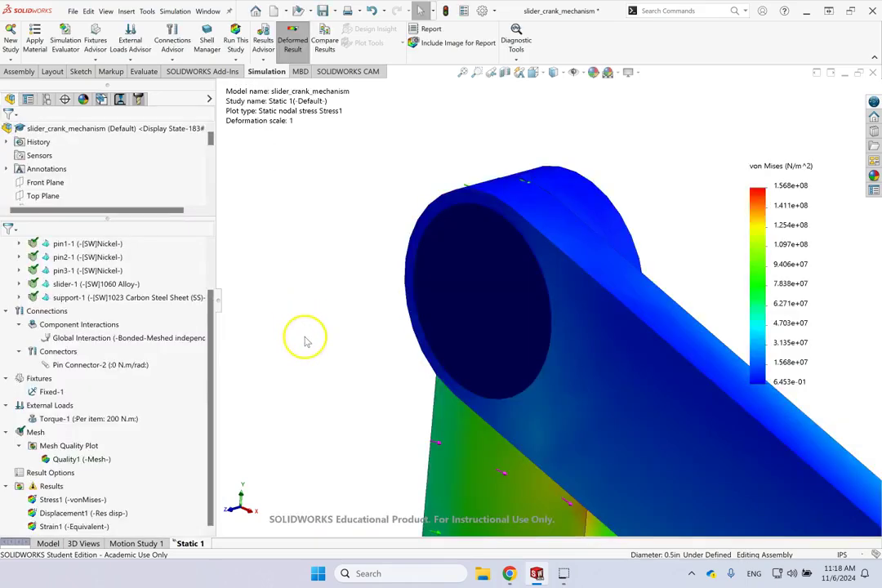
Inspect the joint between the connecting rod and crank, and rerun the static study with the pin connector
scroll(451, 339, up, 3)
scroll(545, 360, down, 3)
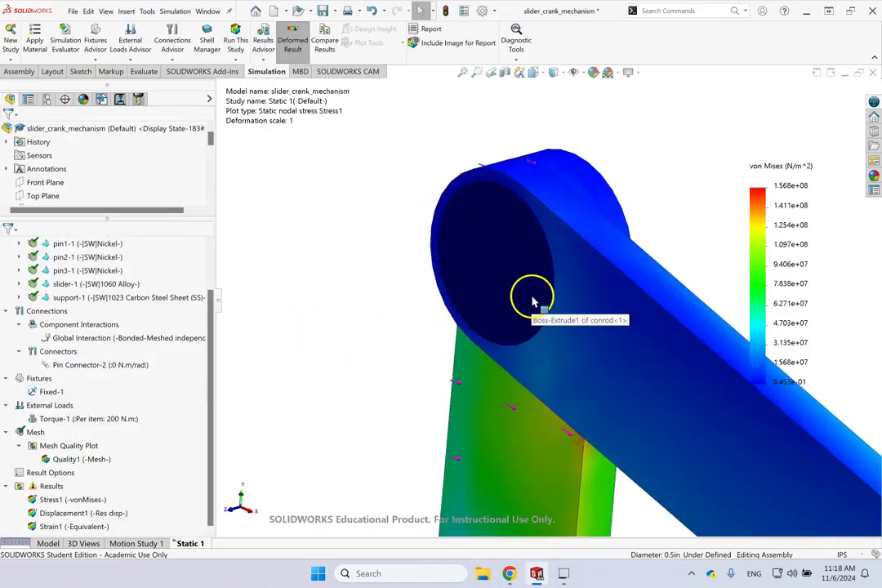
key(Left)
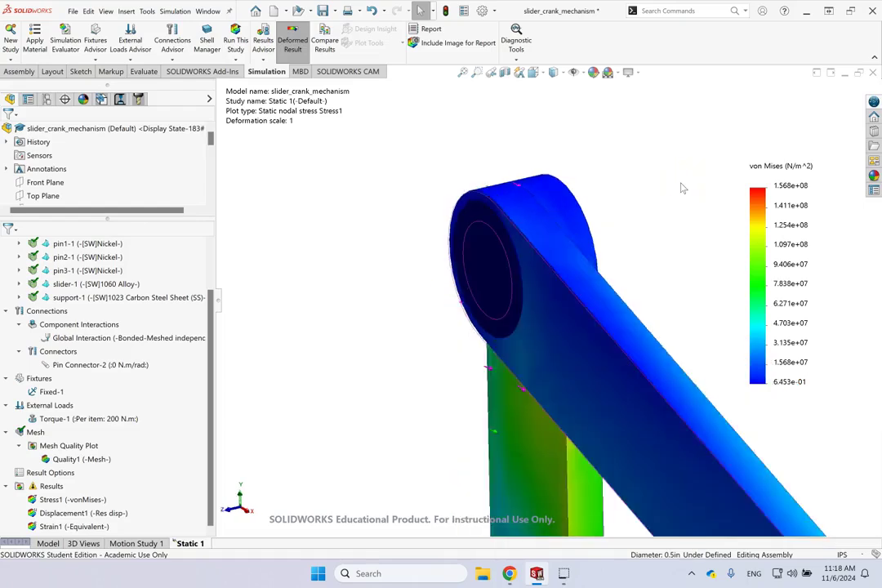
key(Left)
key(Left)
key(Left)
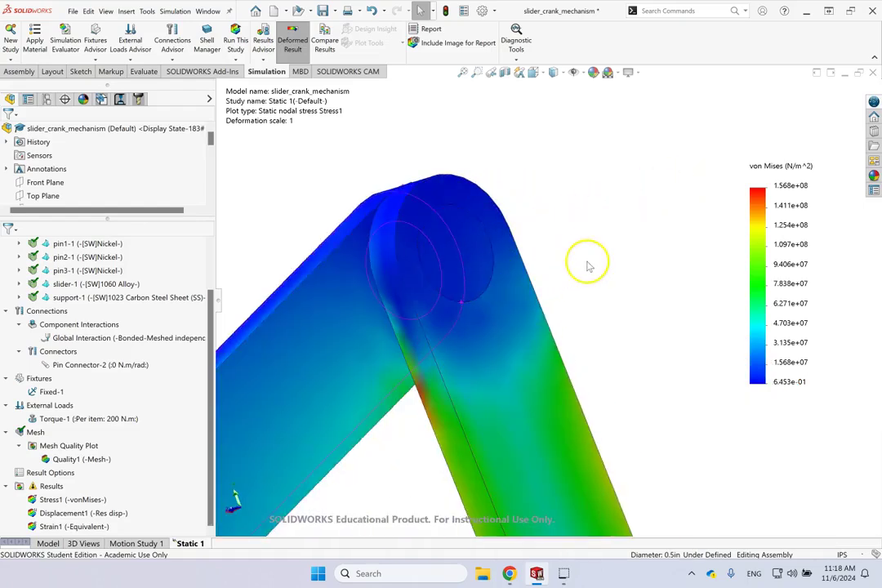
scroll(588, 266, up, 5)
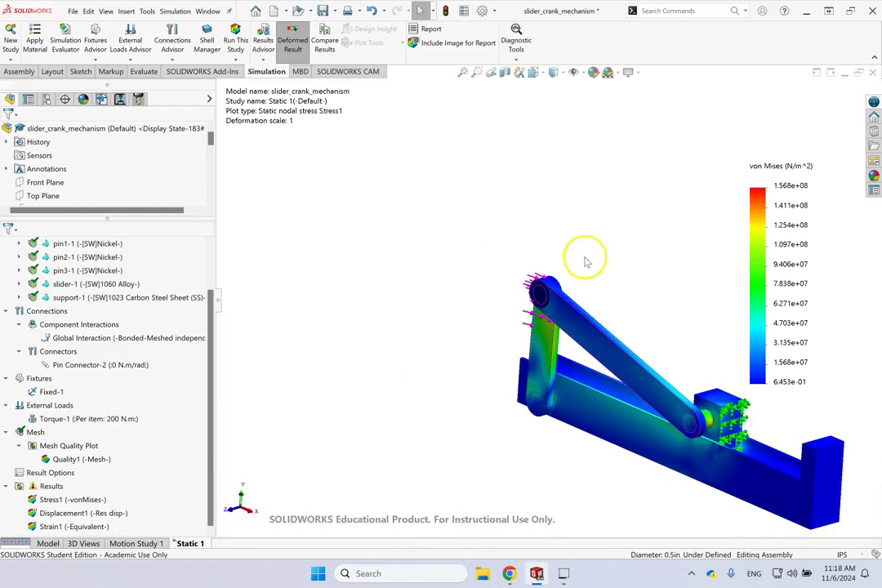
click(236, 40)
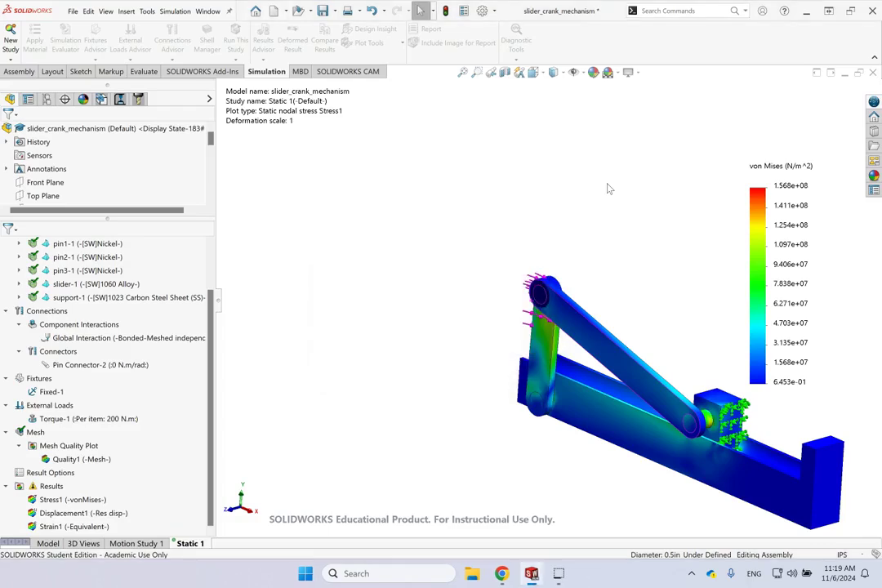
Show the mesh on the von Mises stress plot and examine it around the pin2 joint
scroll(547, 307, down, 5)
scroll(547, 306, down, 5)
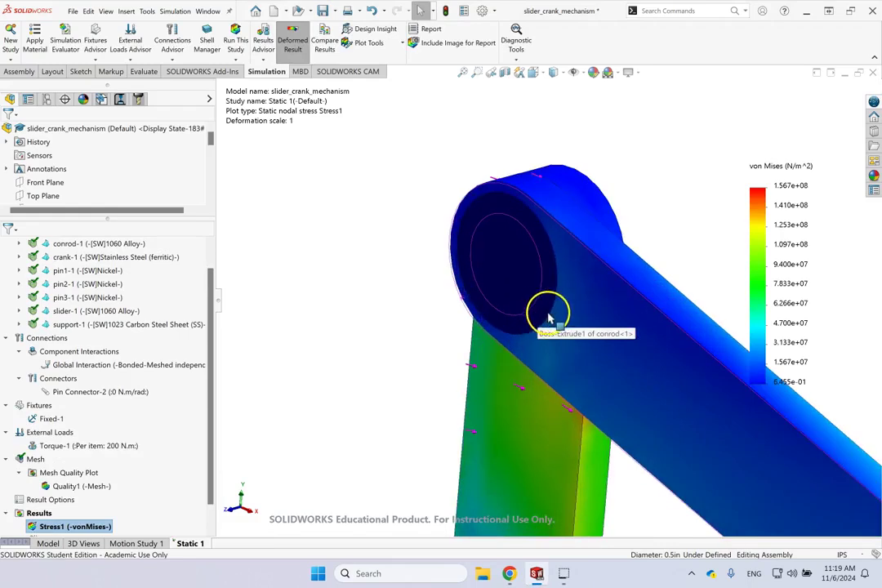
right_click(776, 226)
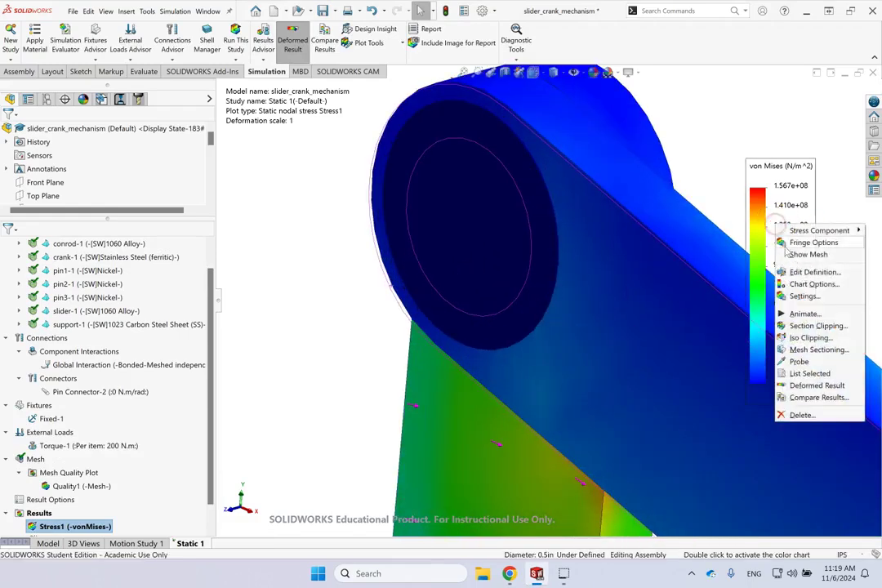
click(801, 254)
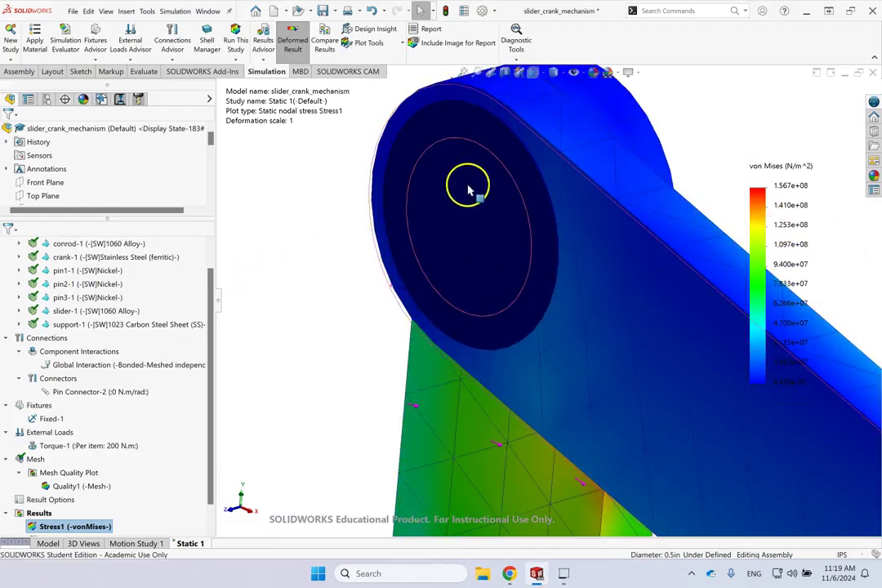
scroll(470, 190, up, 4)
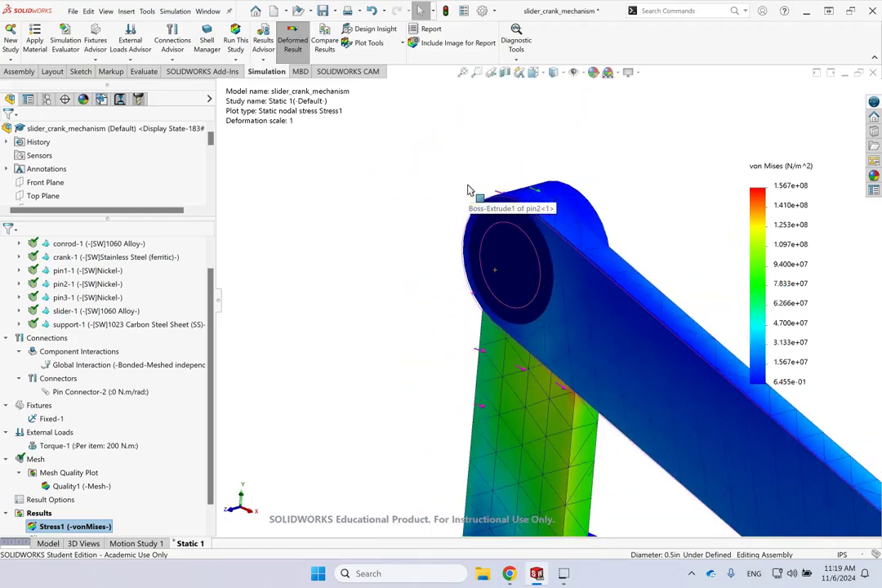
middle_drag(679, 253, 673, 295)
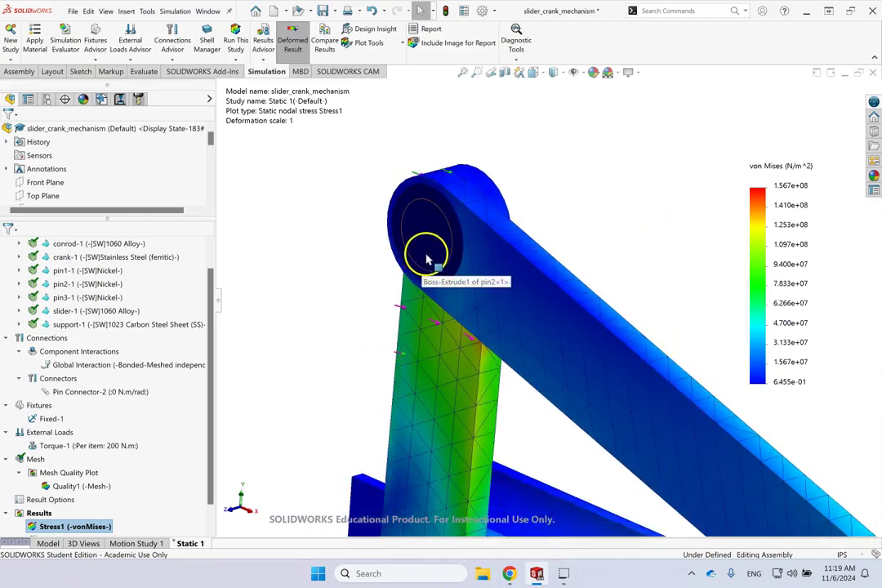
Switch to the assembly model and hide the connecting rod to expose pin2
key(Tab)
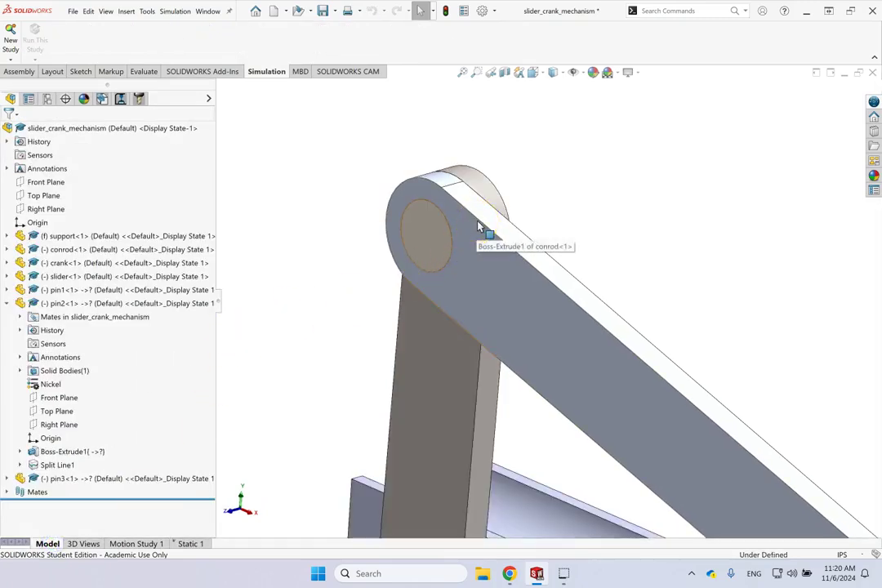
scroll(594, 214, down, 2)
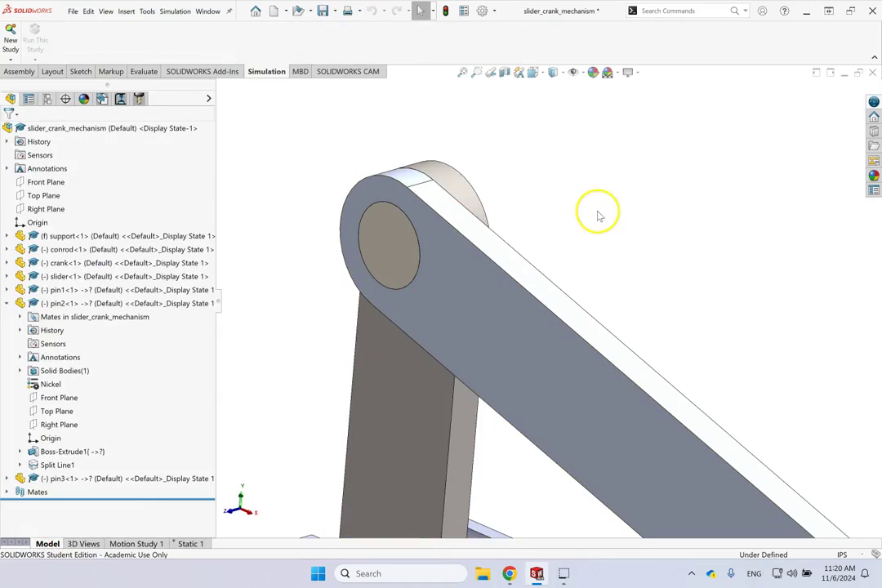
scroll(418, 219, down, 1)
right_click(416, 217)
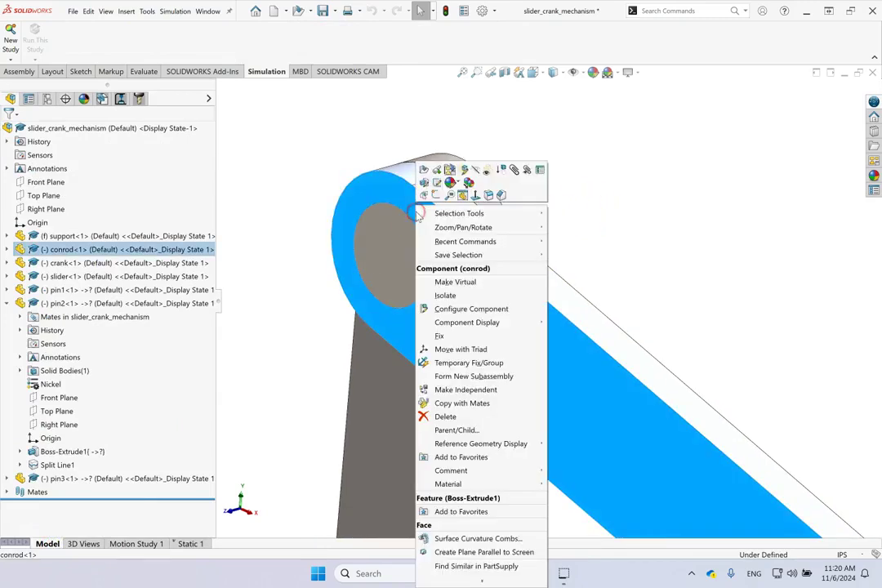
click(481, 173)
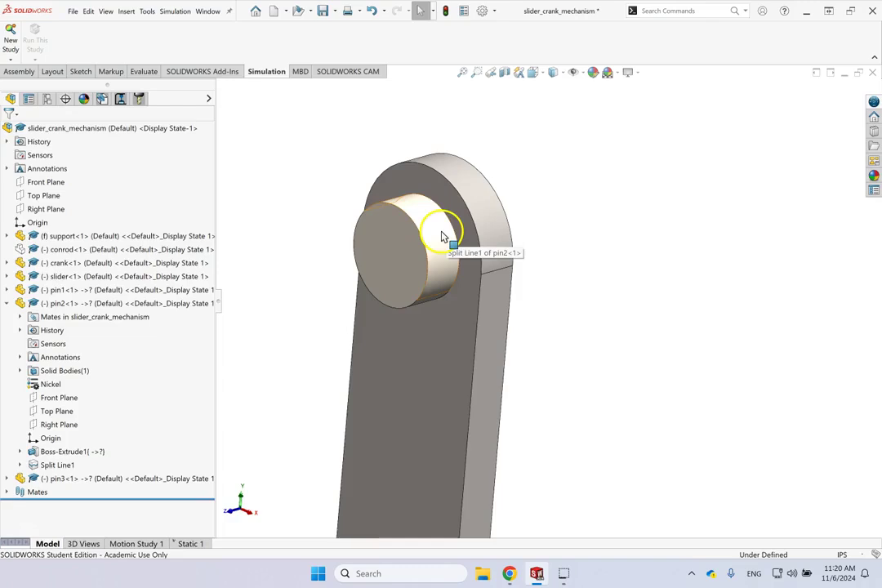
Measure the cylindrical split face of pin2 that sits inside the connecting rod
click(441, 237)
click(21, 71)
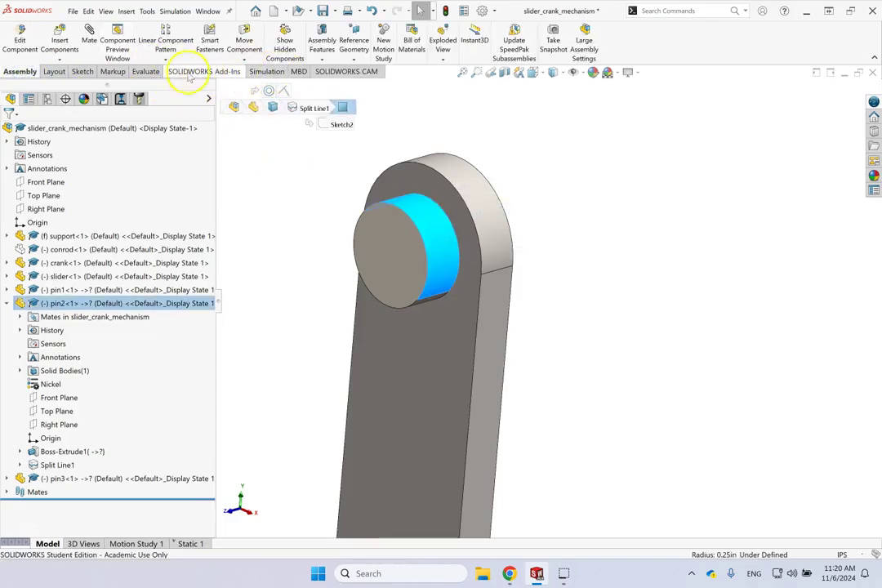
click(147, 71)
click(282, 173)
click(144, 43)
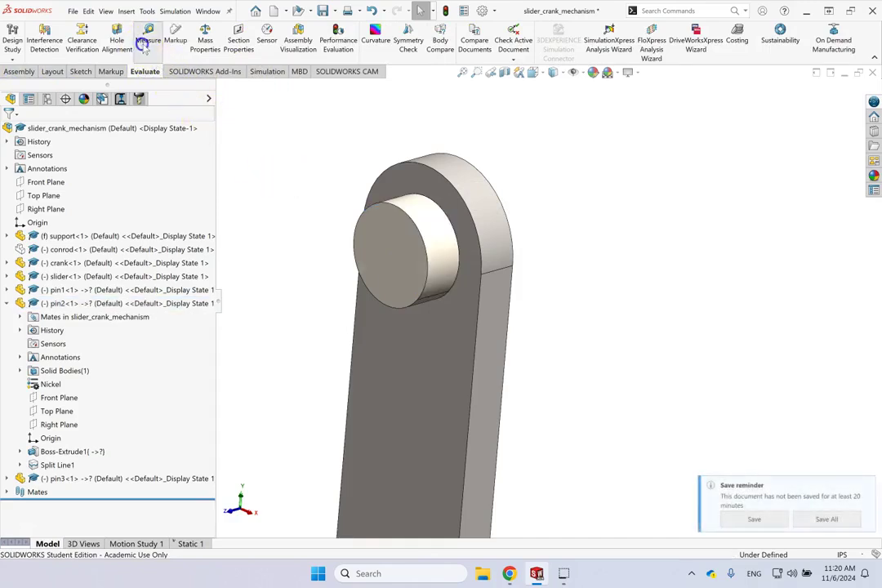
click(438, 228)
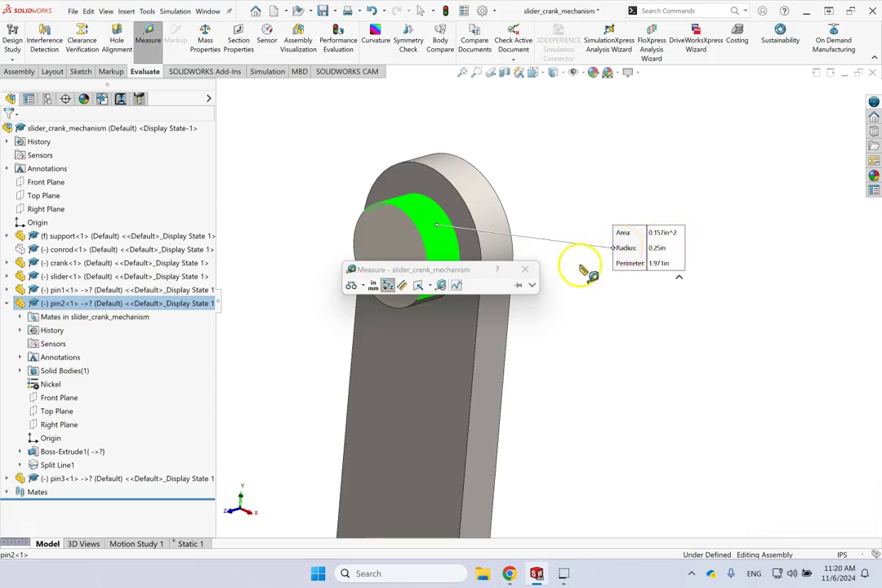
click(525, 270)
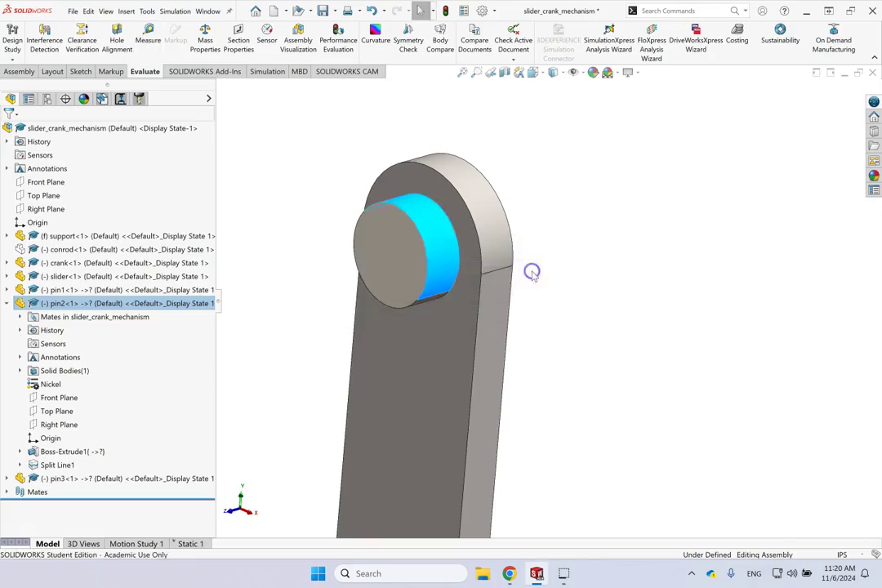
Clear the face selection and return to the Static 1 study
click(532, 273)
click(190, 543)
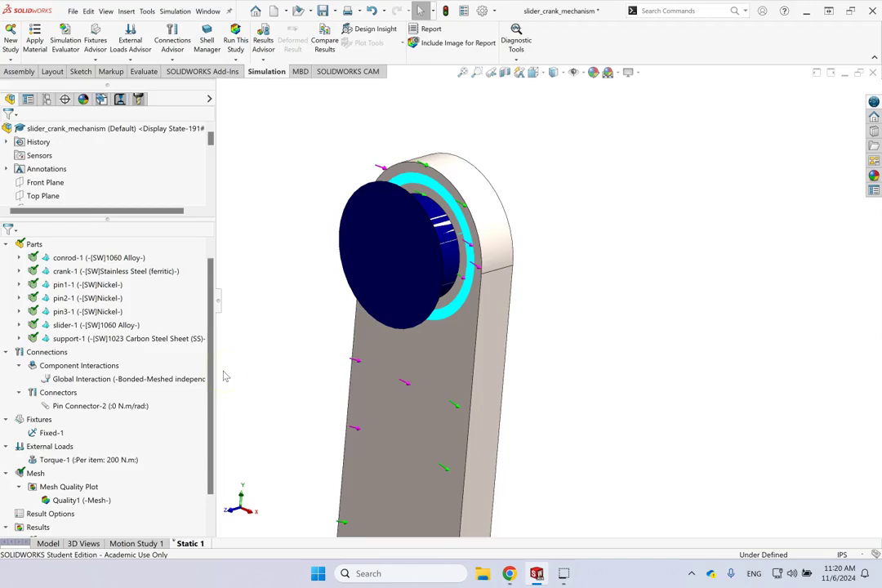
click(327, 331)
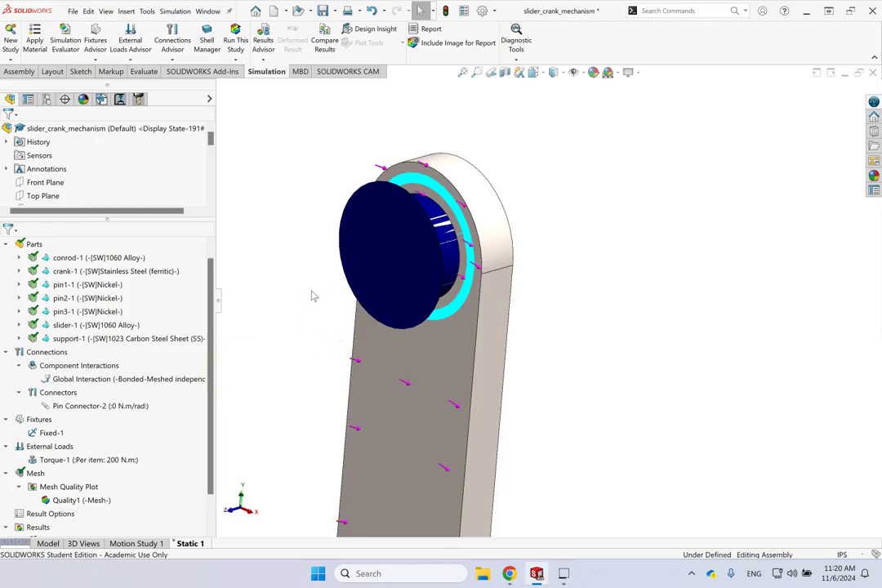
Edit the pin2–conrod pin connector to include strength data with a tensile stress area of 0.157 in^2
right_click(71, 407)
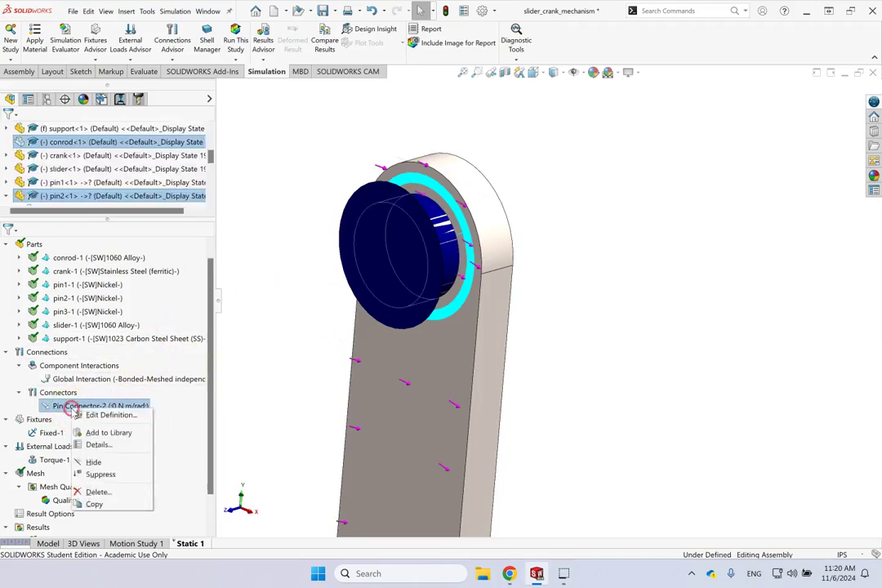
click(85, 415)
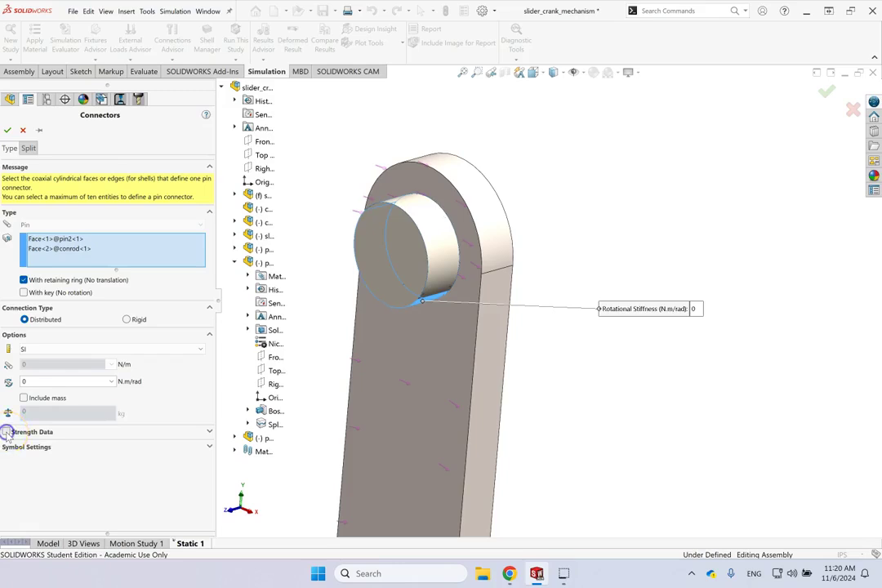
click(7, 433)
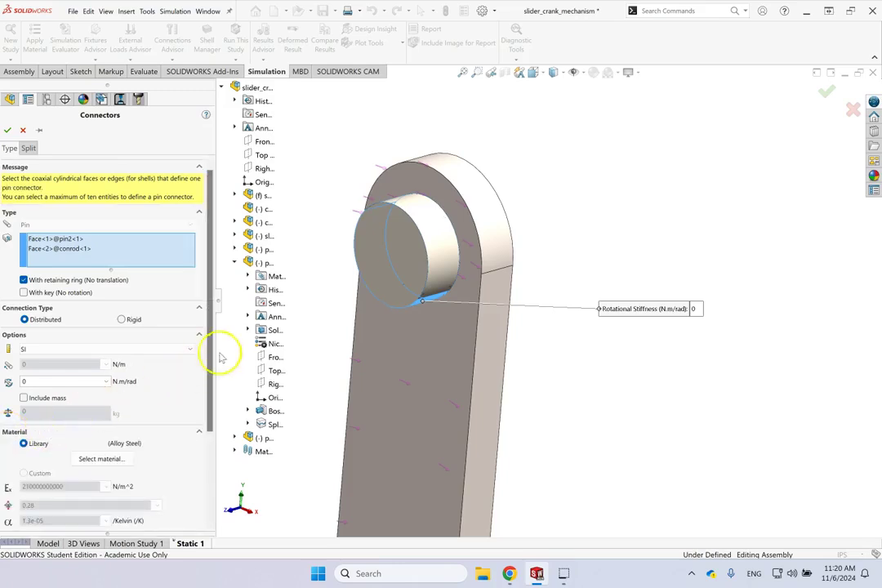
drag(214, 309, 216, 412)
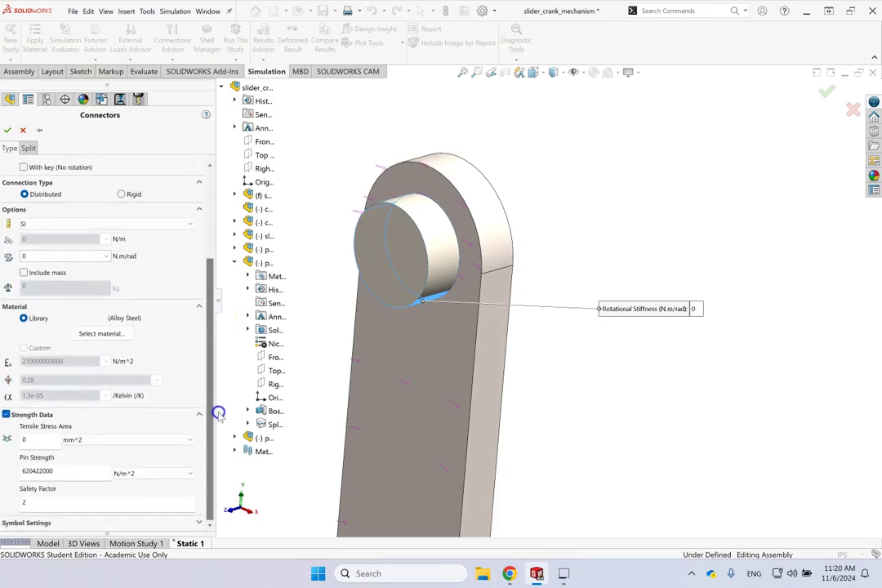
click(87, 442)
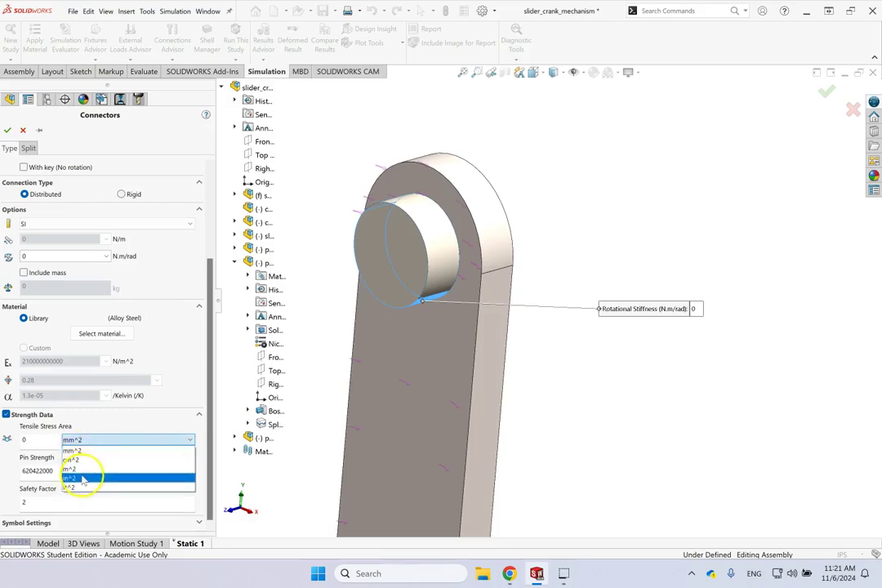
click(69, 477)
click(43, 438)
text(.157)
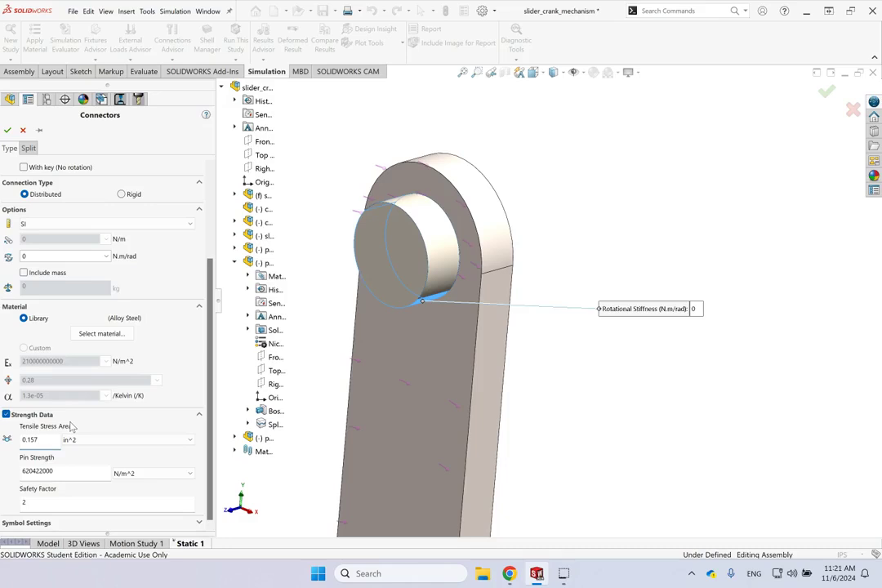
Set the connector's pin strength to 210 N/mm^2 (MPa) and accept the connector definition
click(68, 471)
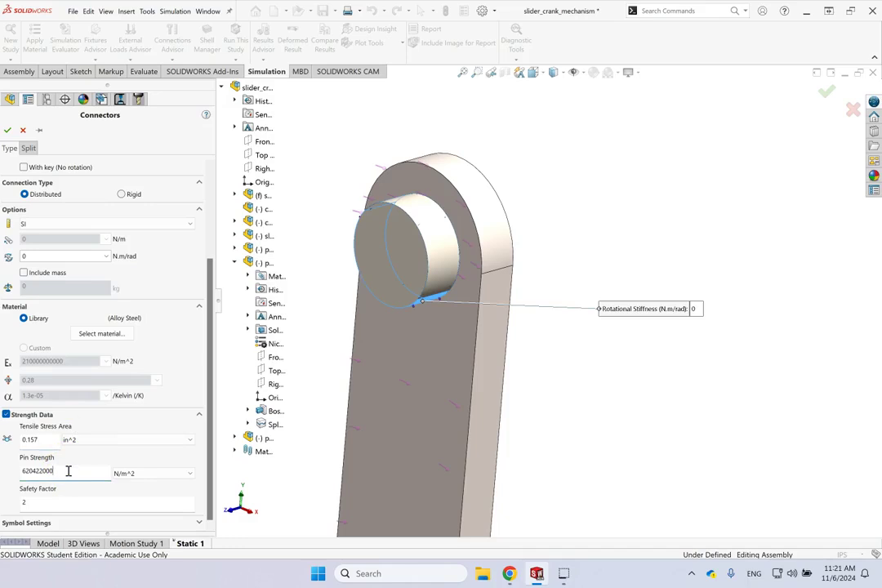
double_click(69, 471)
text(210)
click(124, 474)
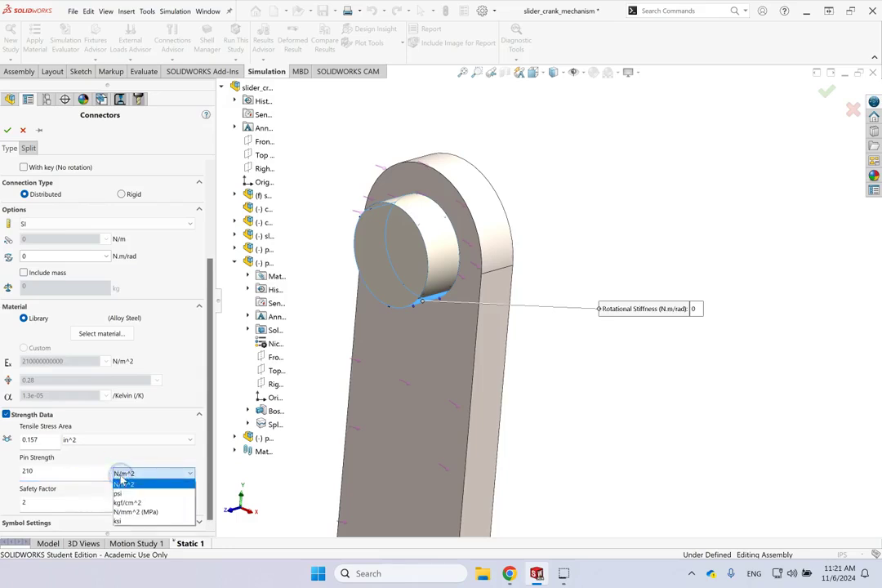
click(152, 511)
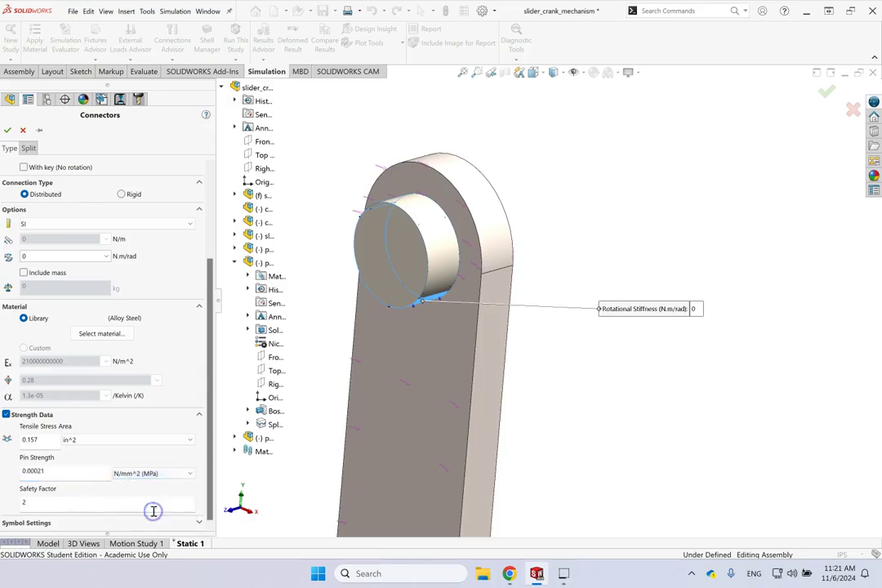
double_click(69, 472)
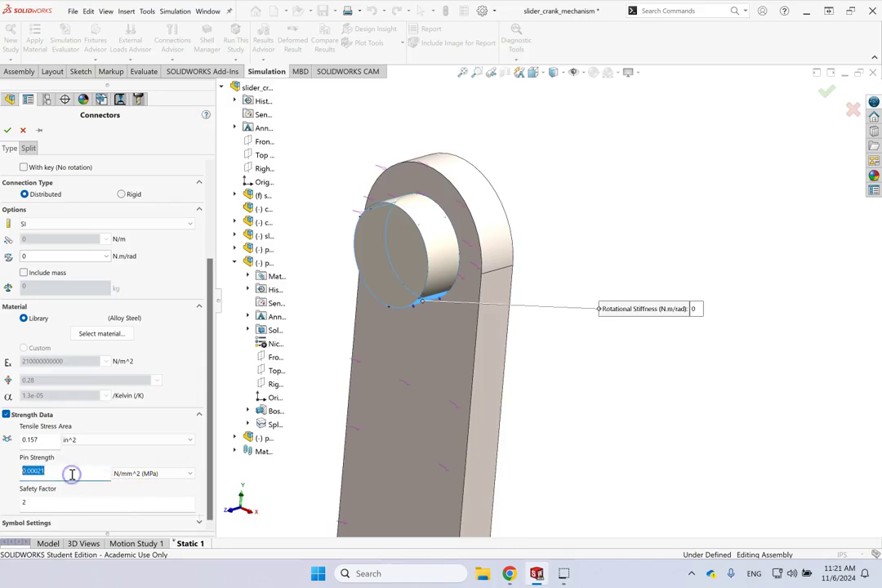
text(210)
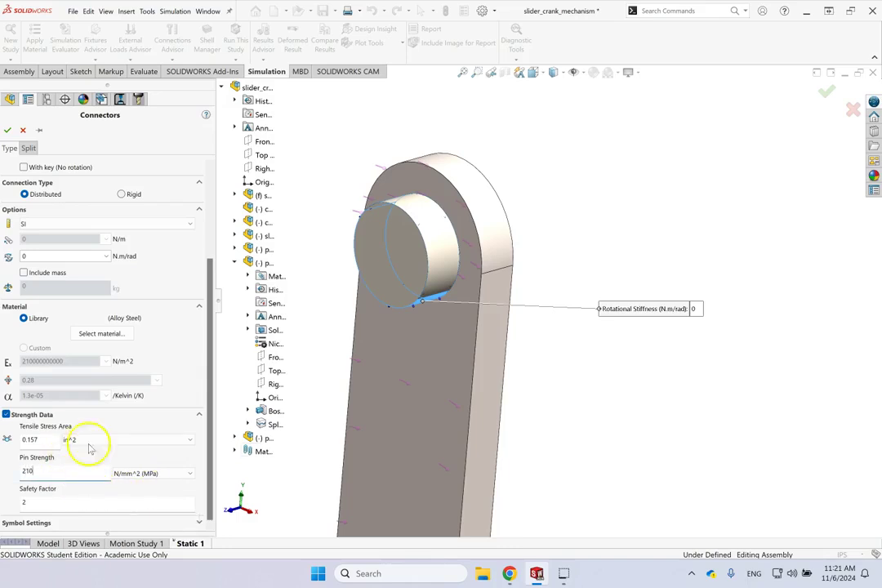
click(642, 481)
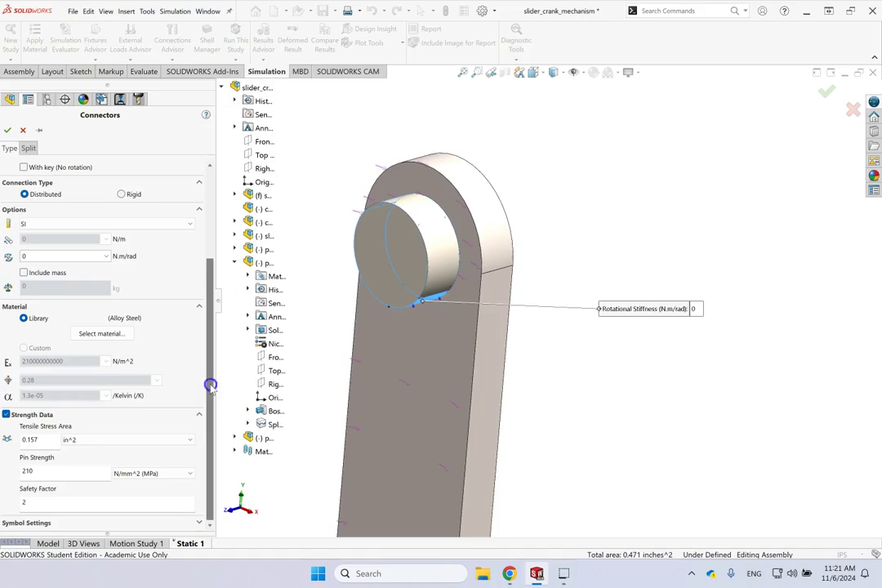
click(101, 503)
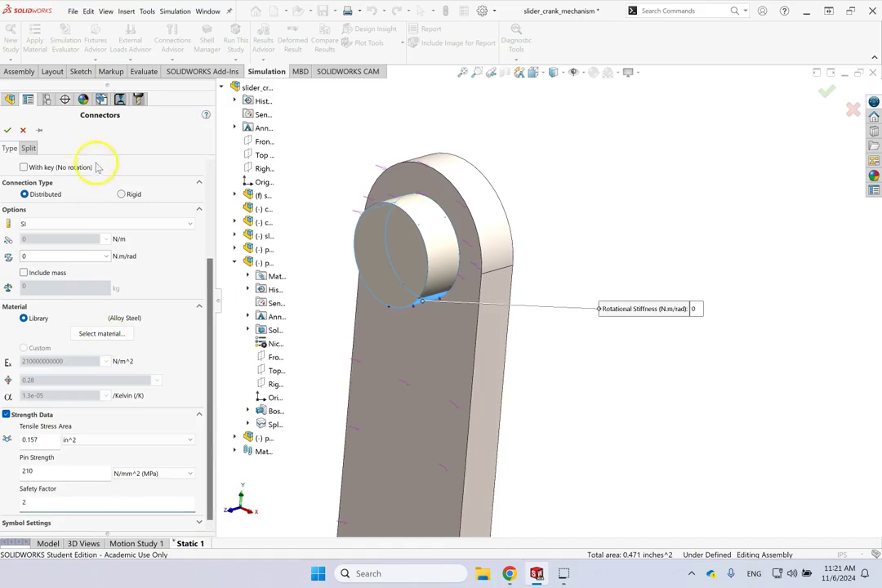
click(8, 130)
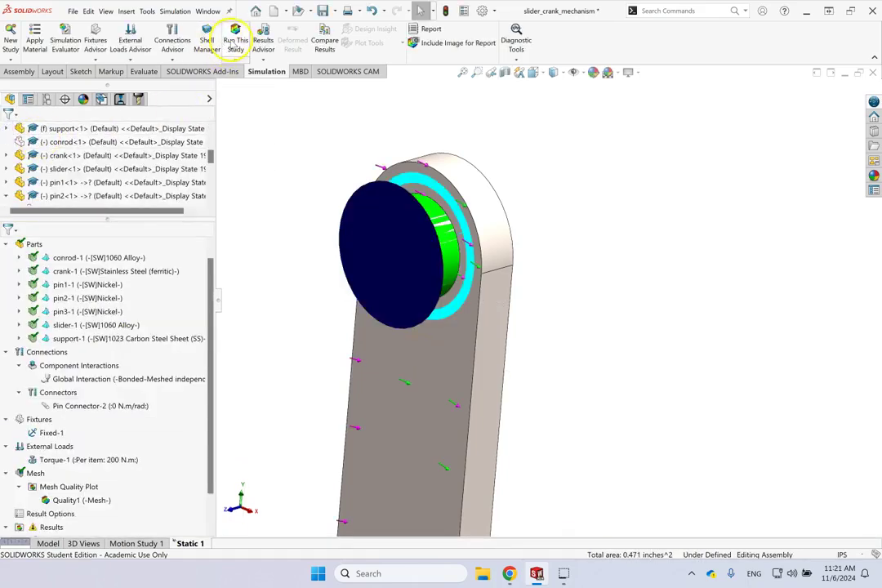
Run the Static 1 study with the updated connector and show the hidden connecting rod again for the stress results
click(235, 39)
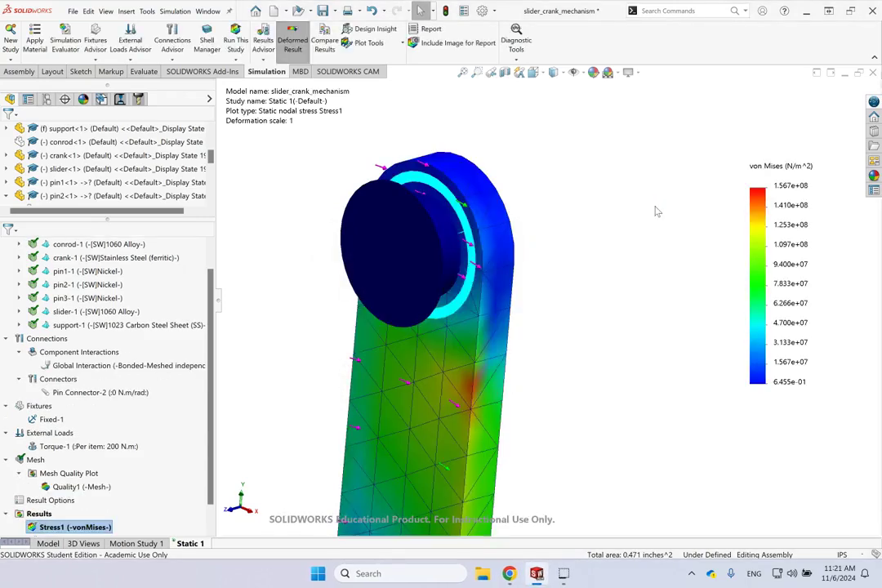
scroll(539, 294, up, 5)
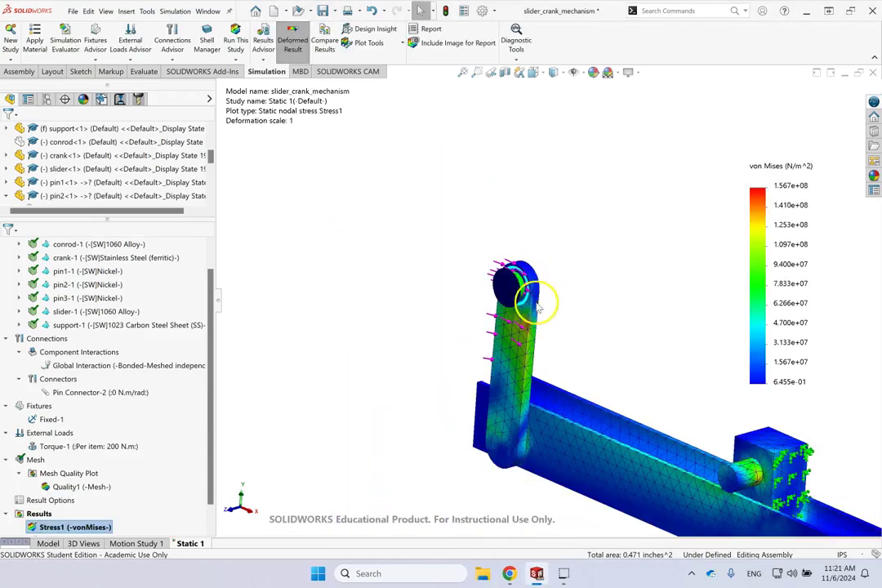
right_click(95, 143)
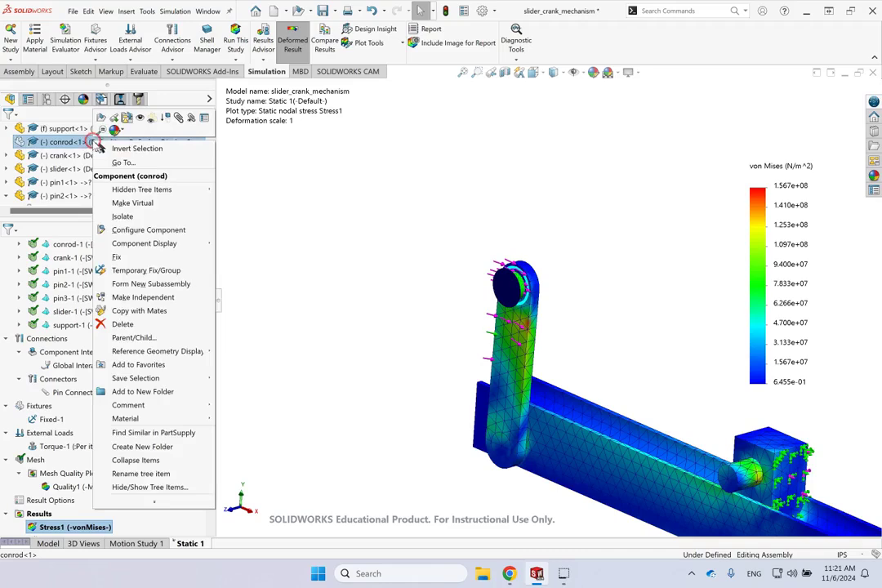
key(Escape)
click(580, 198)
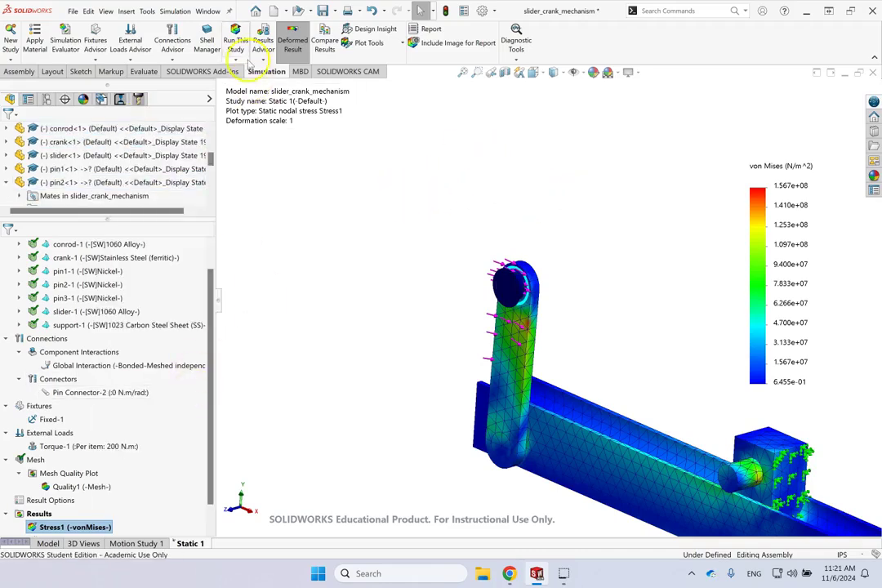
click(235, 39)
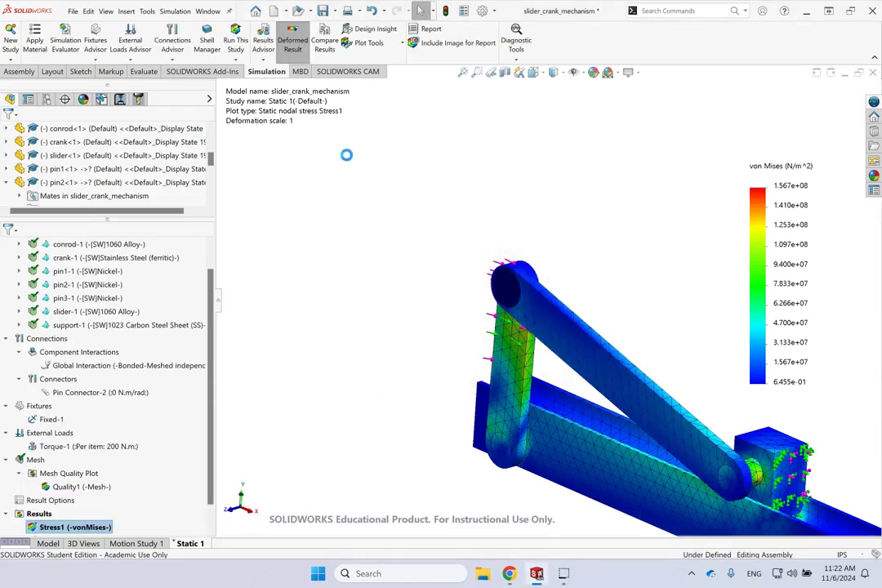
Define a Pin/Bolt Check plot in the study results with the default properties
scroll(532, 317, down, 5)
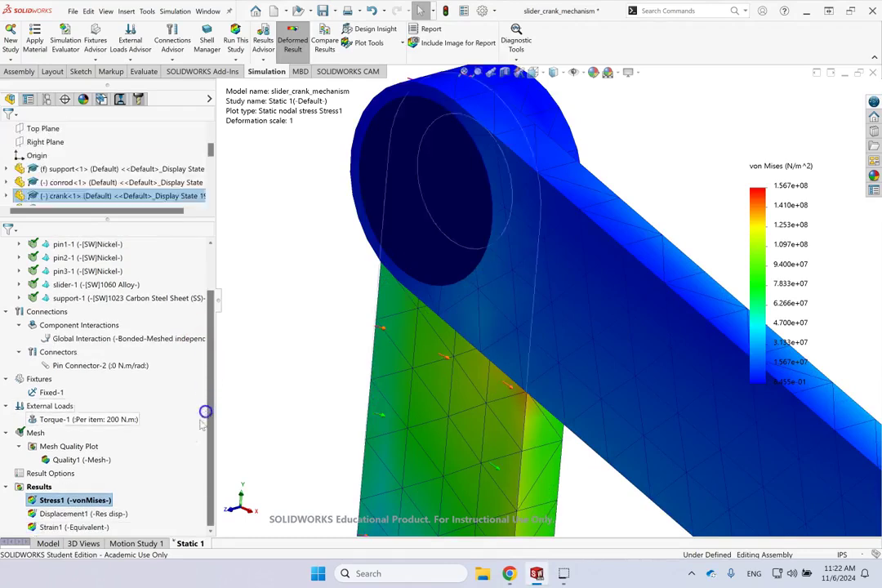
click(78, 499)
right_click(45, 487)
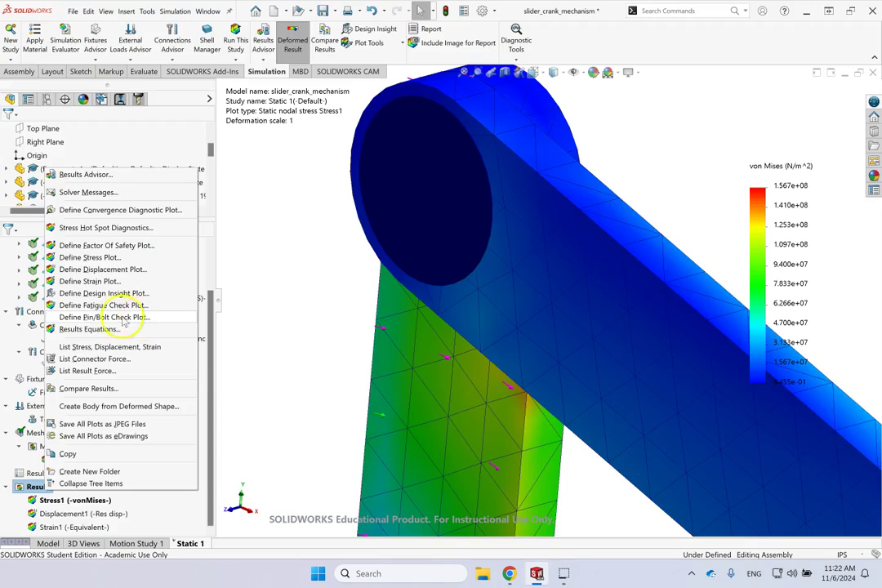
click(120, 318)
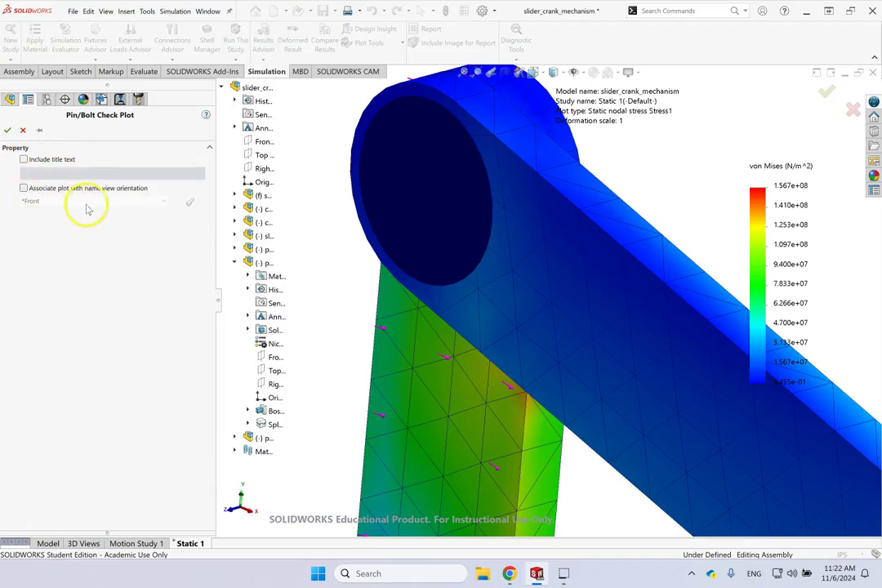
click(7, 130)
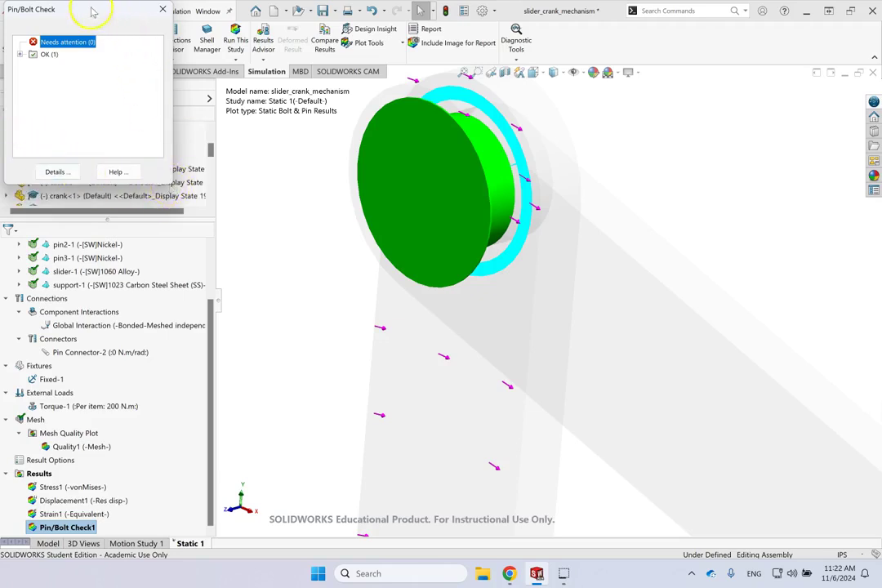
Expand the OK group of the pin/bolt check and examine the pin connector's status against the pin2 joint in the model
drag(93, 10, 188, 104)
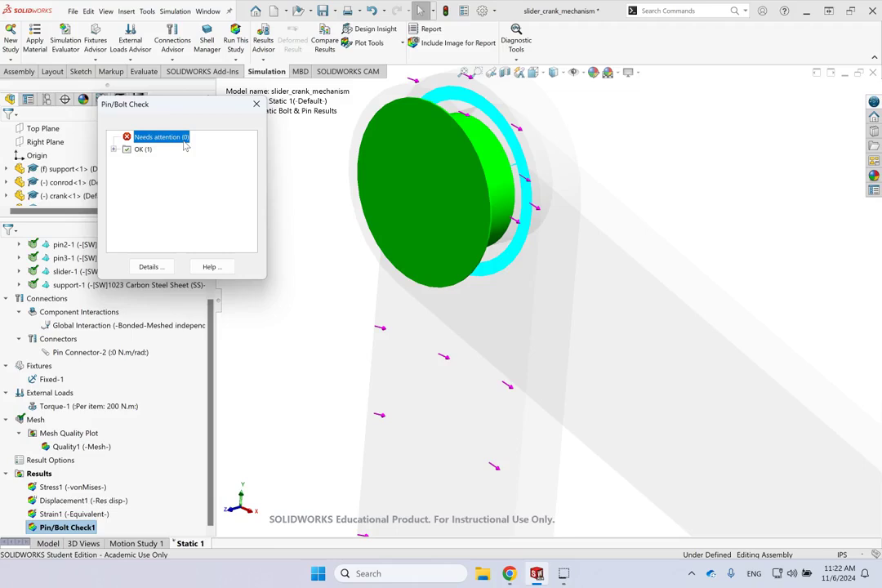
click(114, 150)
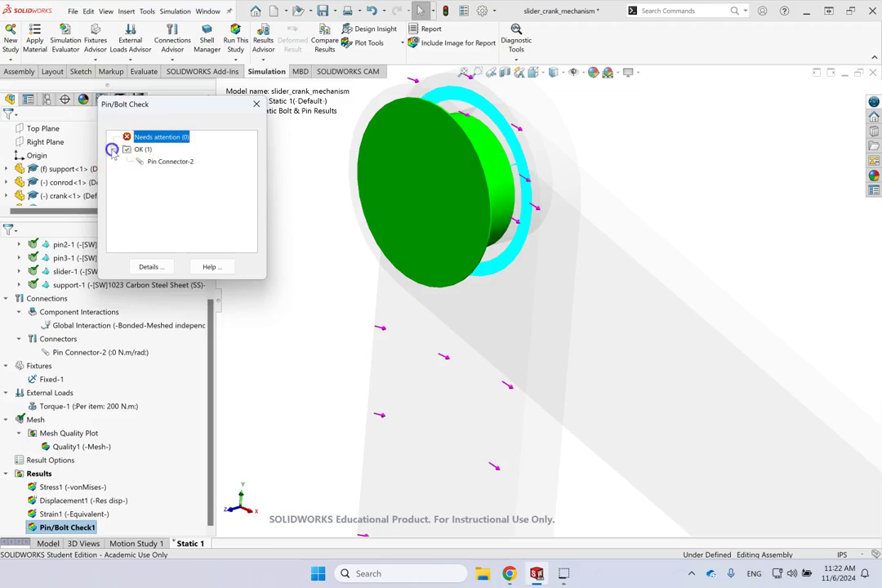
click(144, 161)
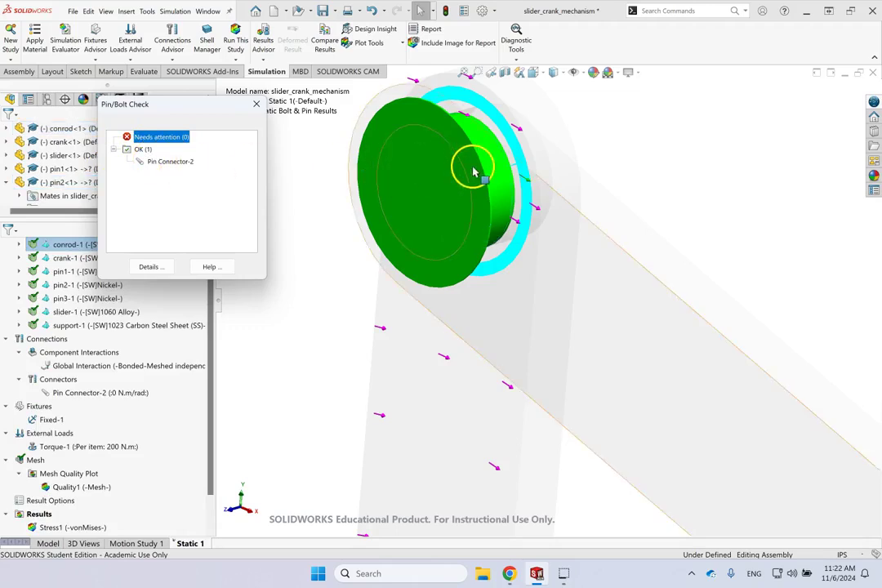
scroll(471, 165, up, 3)
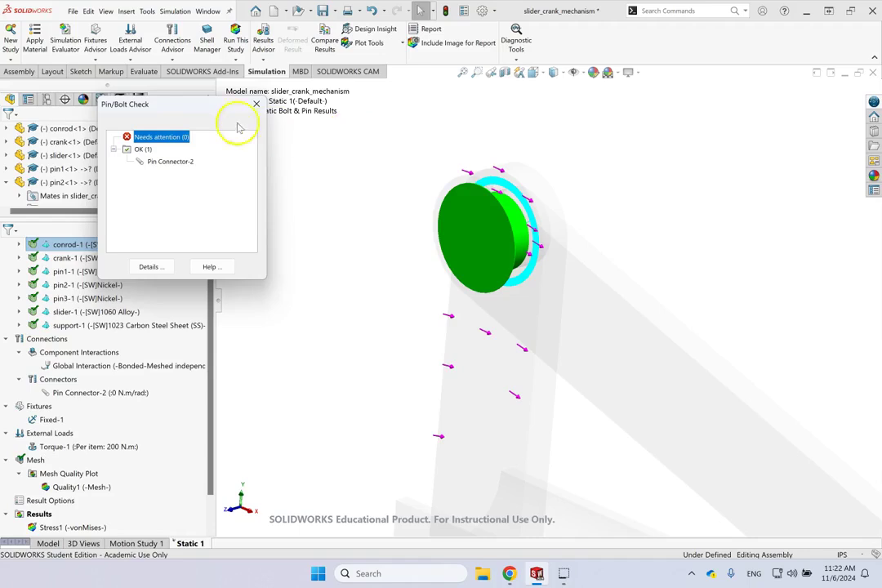
drag(202, 105, 347, 161)
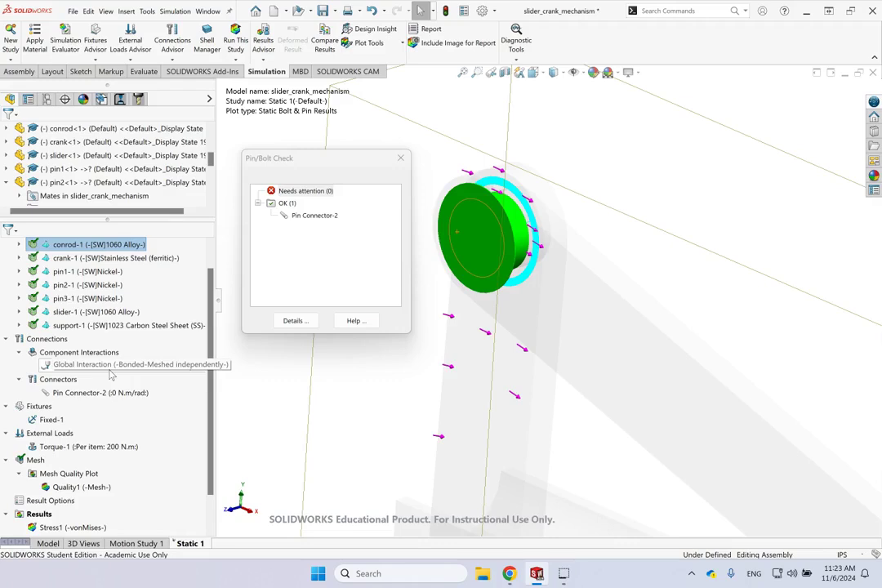
click(96, 482)
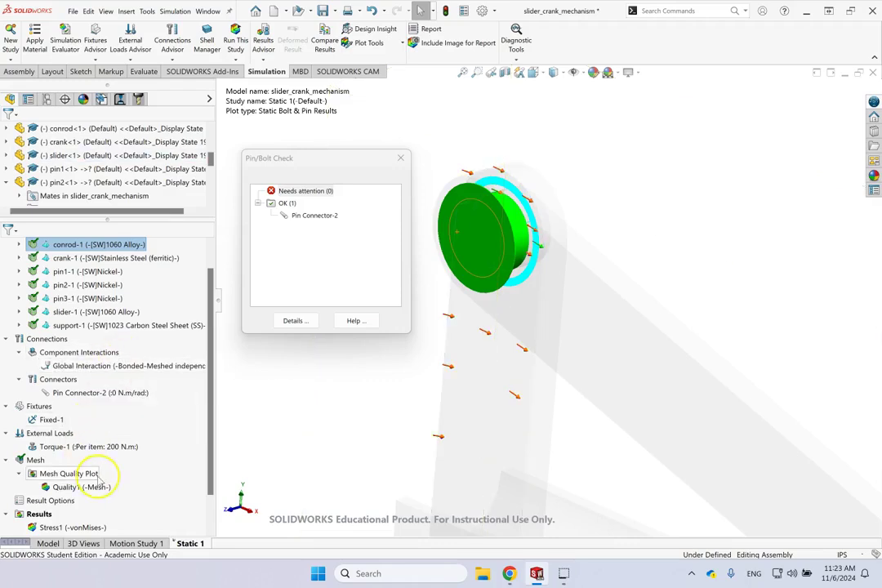